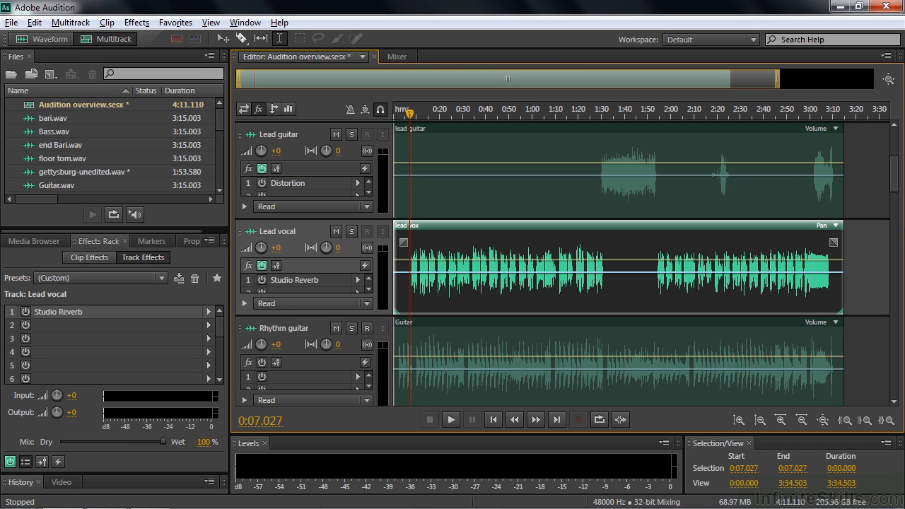
Examine the supported media formats for importing a file, leaving without importing anything.
click(11, 23)
mouse_move(80, 280)
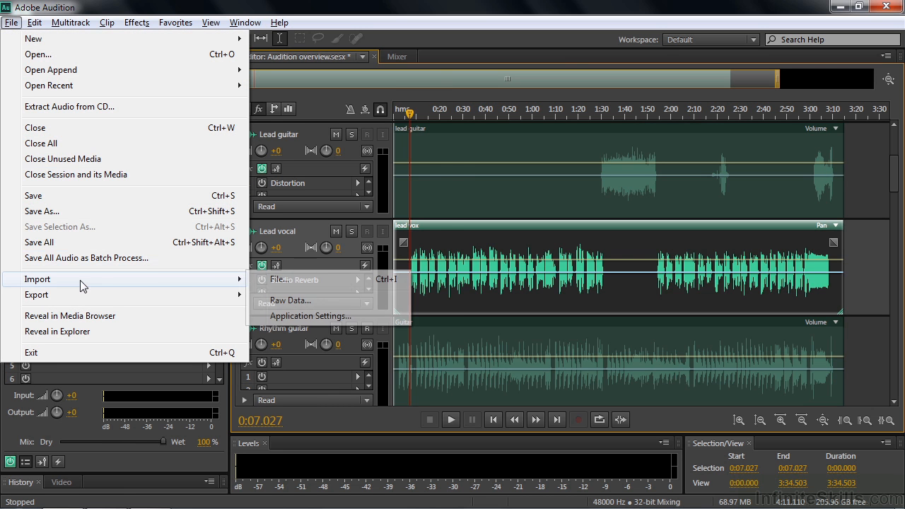
click(279, 280)
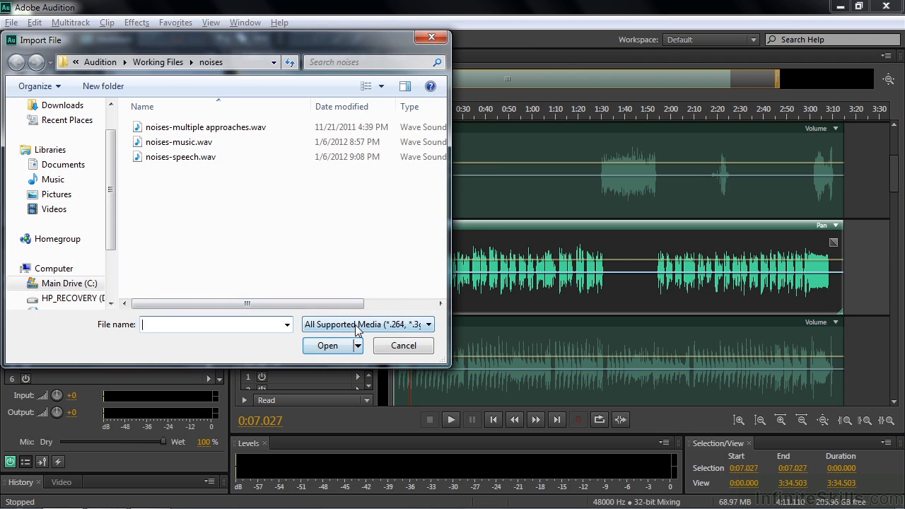
click(357, 327)
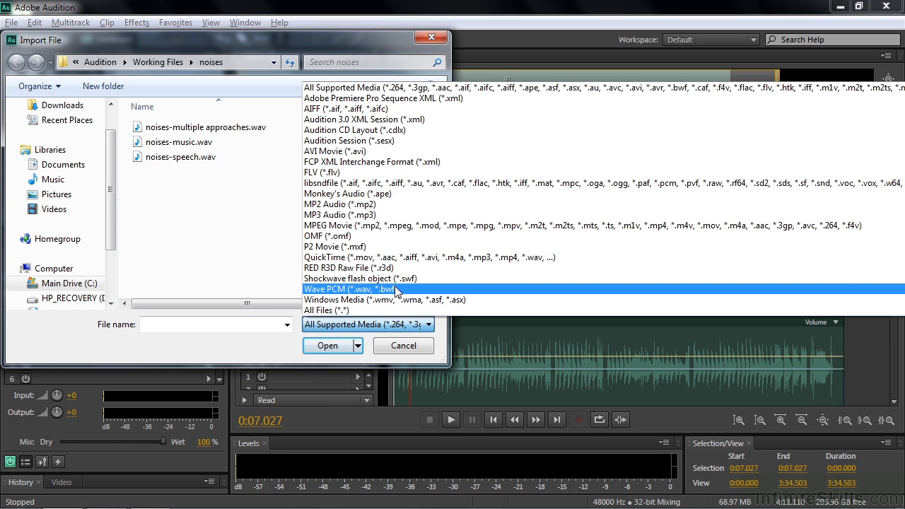
click(404, 345)
click(404, 345)
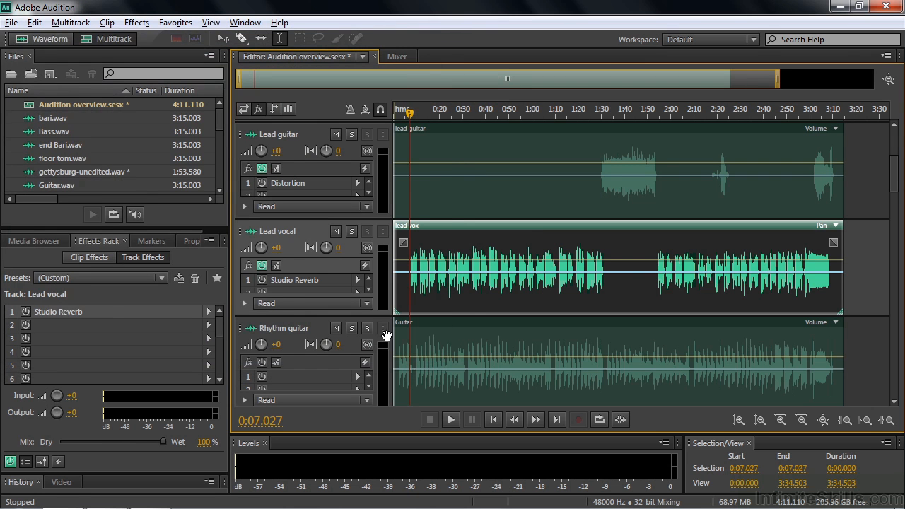
View the Extract Audio from CD options, leaving without extracting any tracks.
click(11, 22)
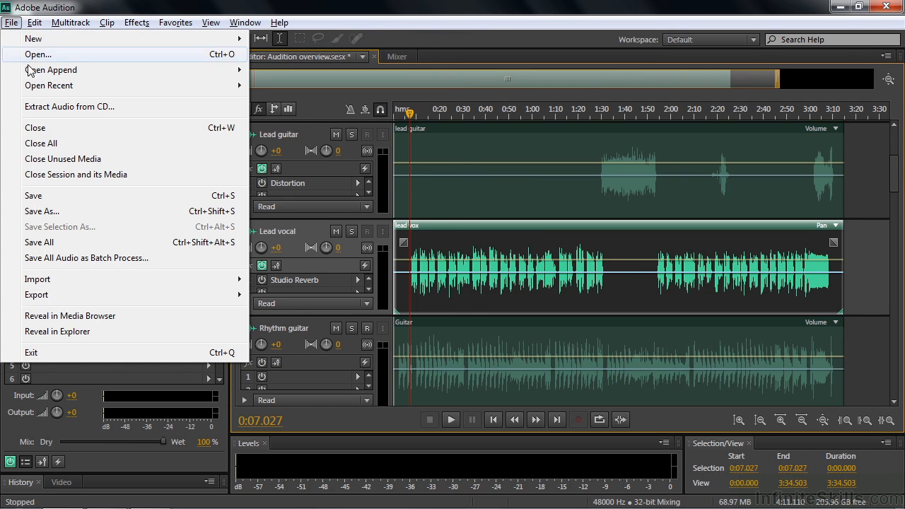
click(42, 107)
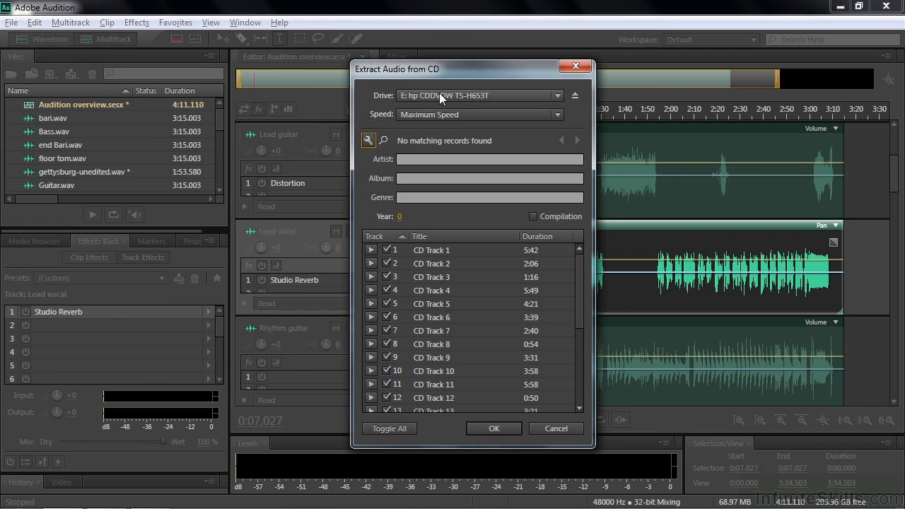
click(546, 428)
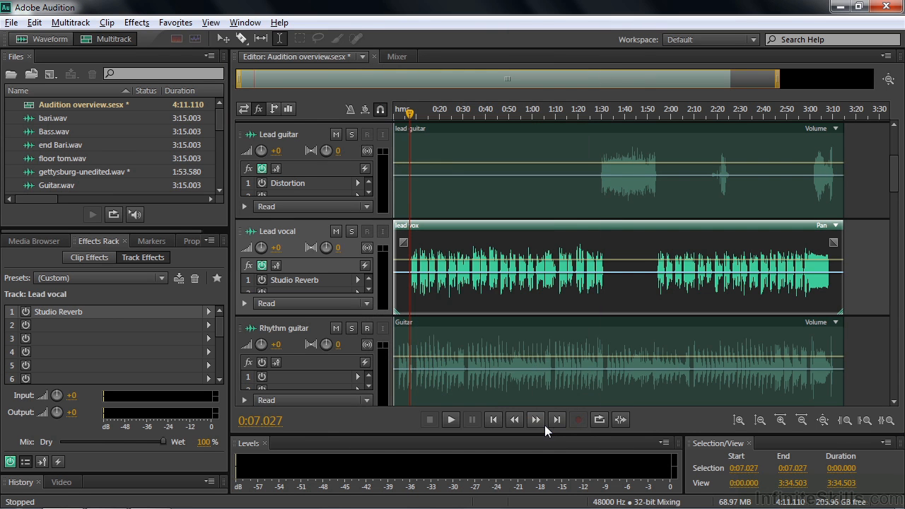
Open the Test file in the waveform editor and record a voice clip of about 4.8 seconds.
click(362, 56)
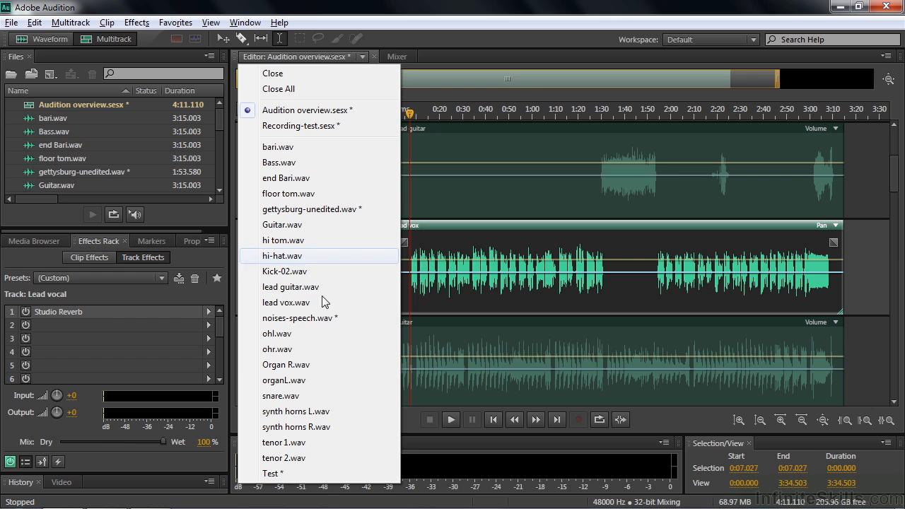
click(306, 474)
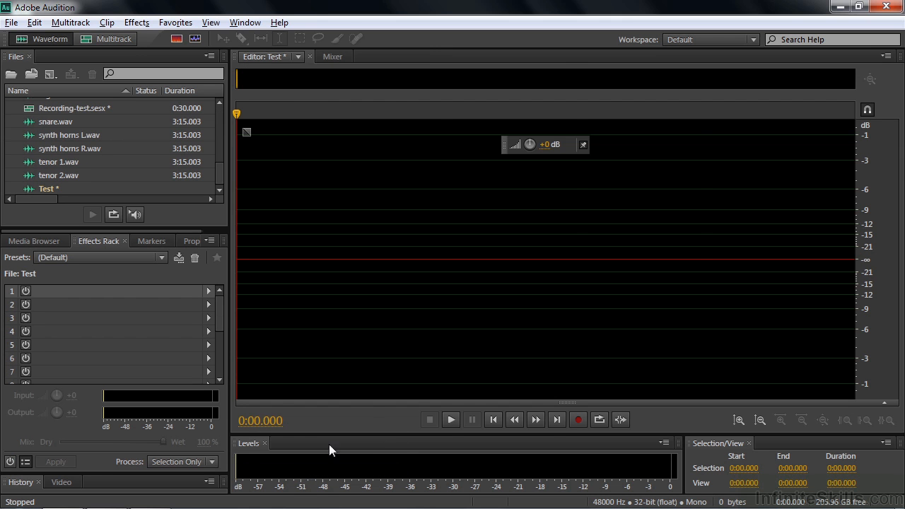
click(577, 419)
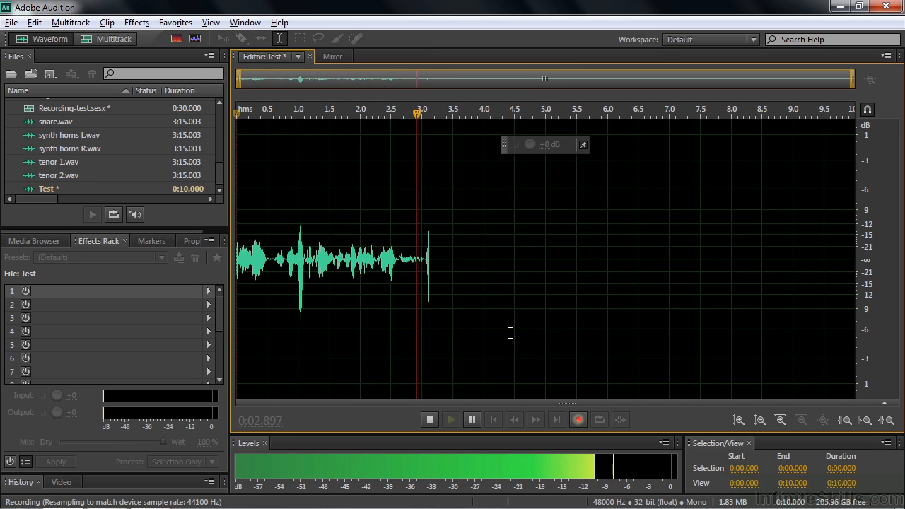
click(430, 419)
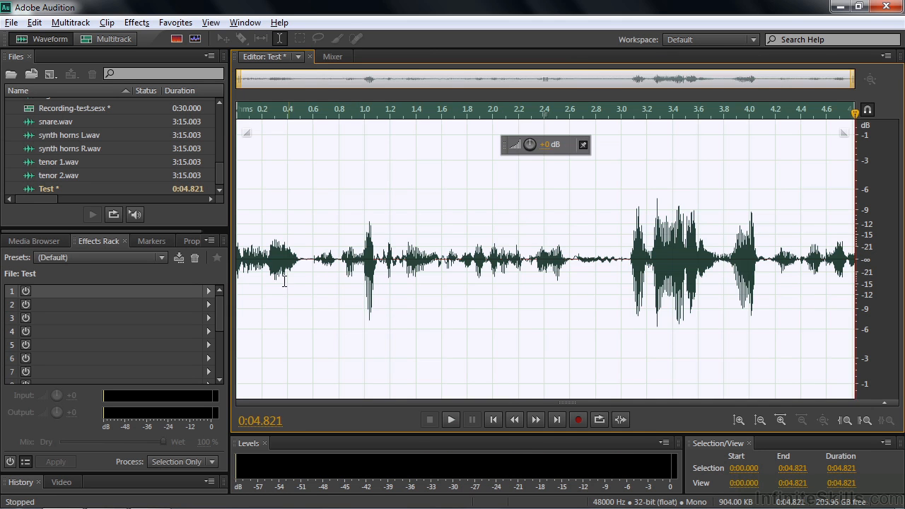
Play back the recorded voice clip in the Test file and undo the recording.
key(space)
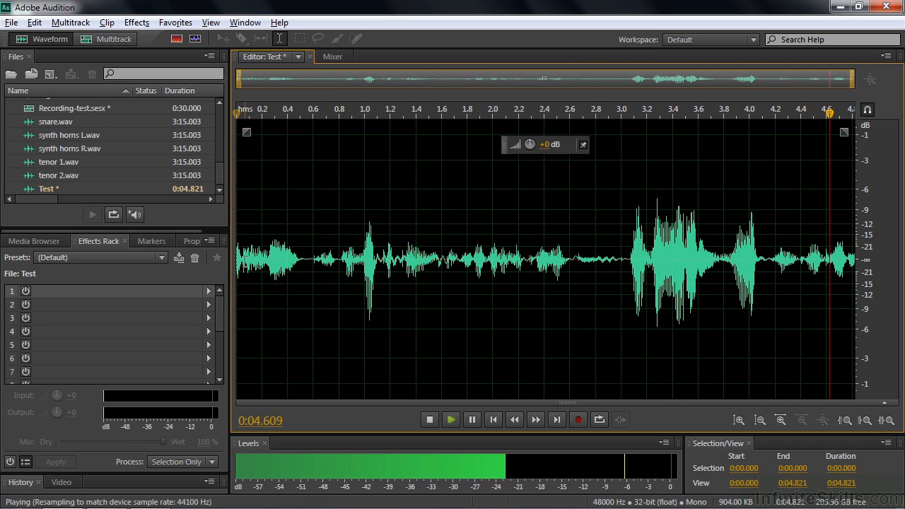
key(space)
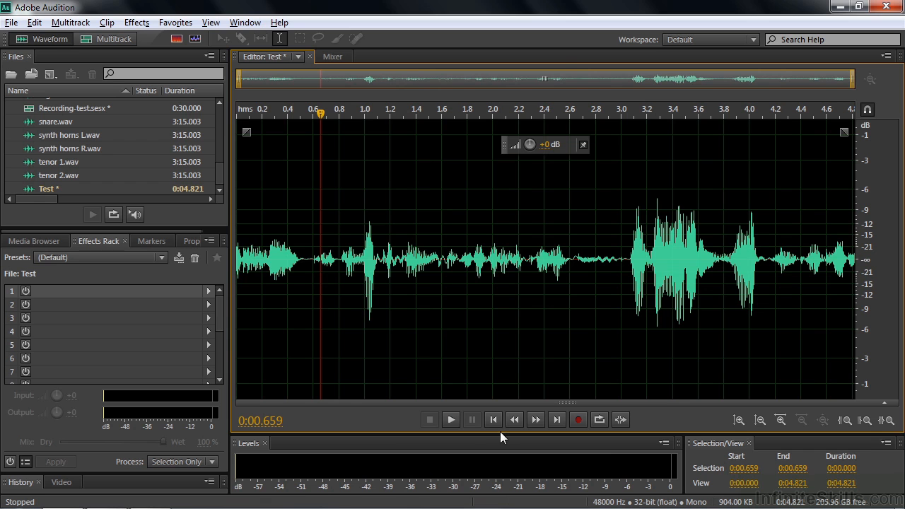
key(ctrl+z)
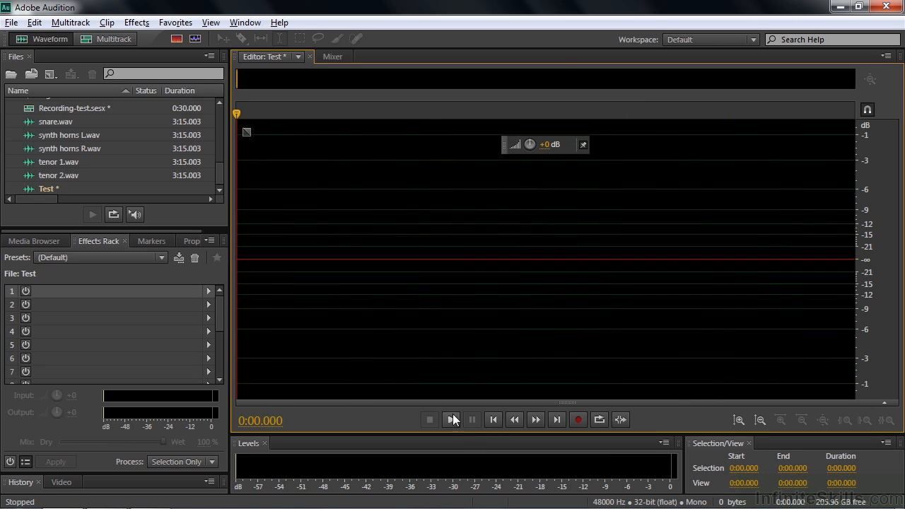
Switch to the Recording-test.sesx session and record about 6.3 seconds on the Mic-left and Mic-right tracks.
click(297, 56)
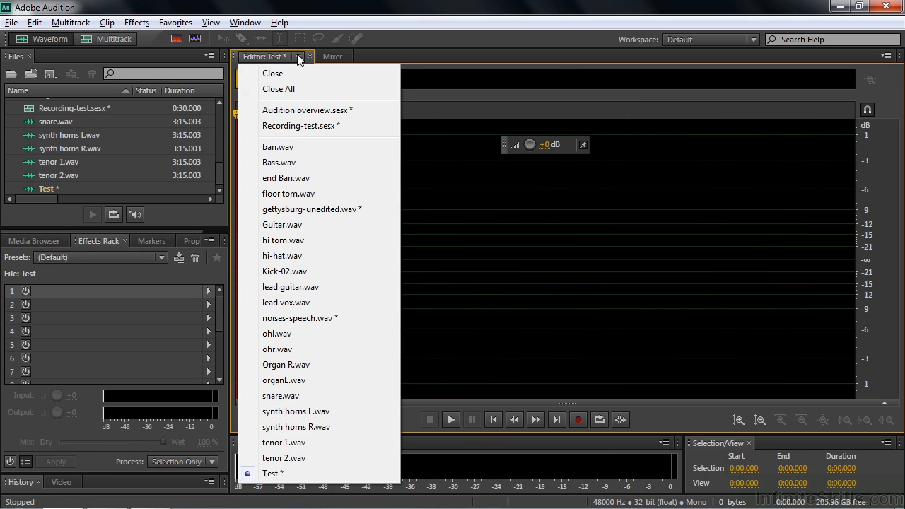
click(289, 126)
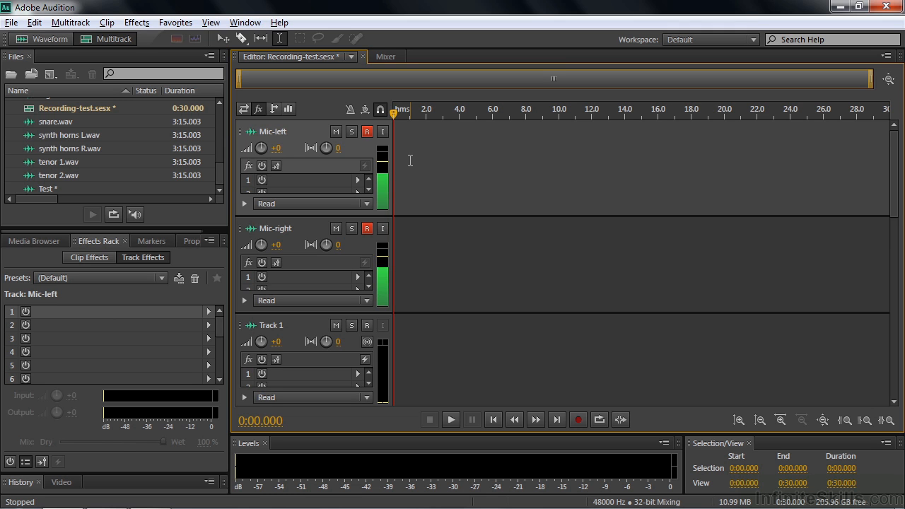
click(579, 421)
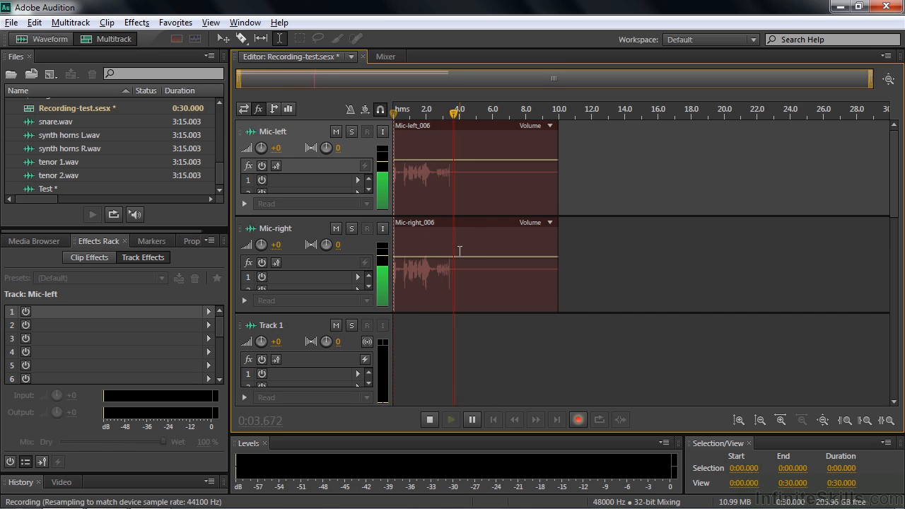
click(429, 419)
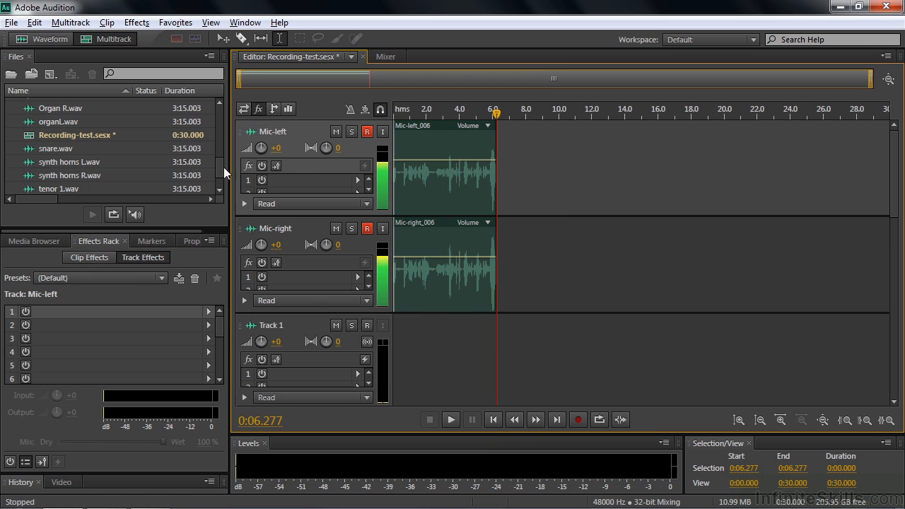
Open gettysburg-unedited.wav in the waveform editor and play a few seconds of it.
drag(219, 164, 219, 144)
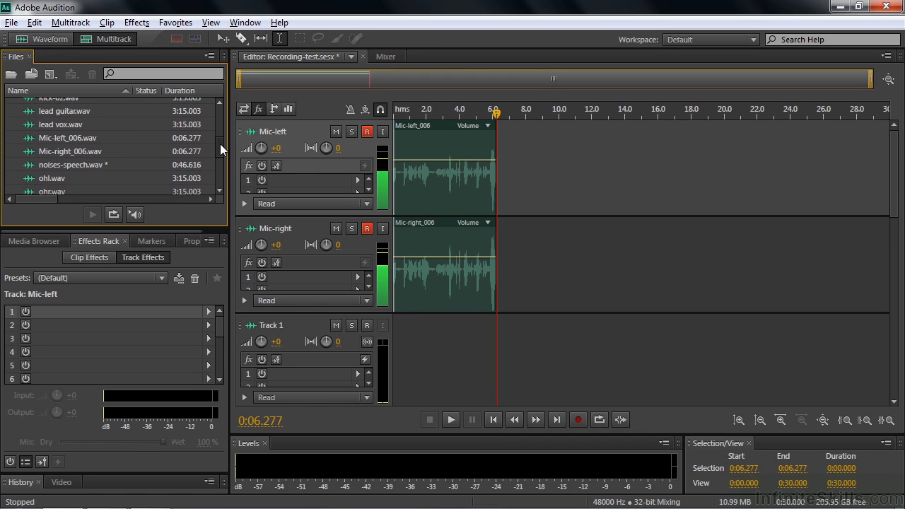
drag(215, 151, 219, 136)
click(48, 135)
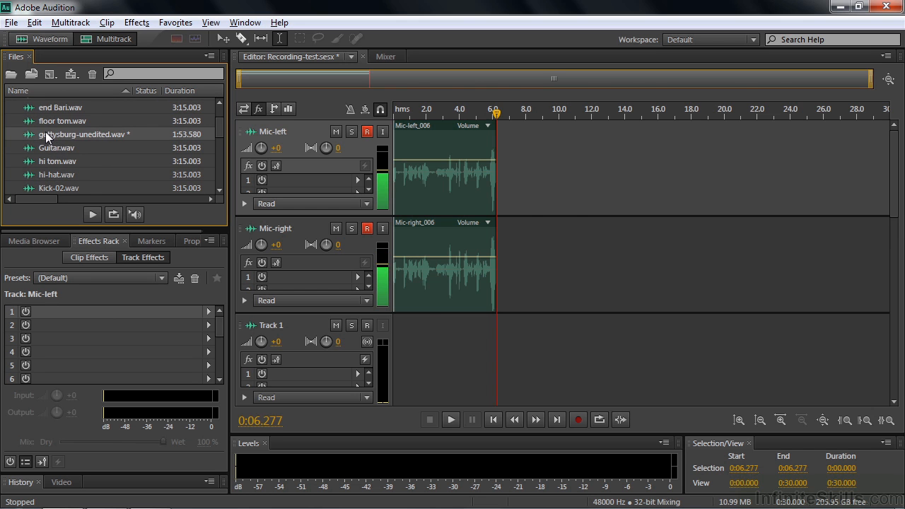
double_click(46, 135)
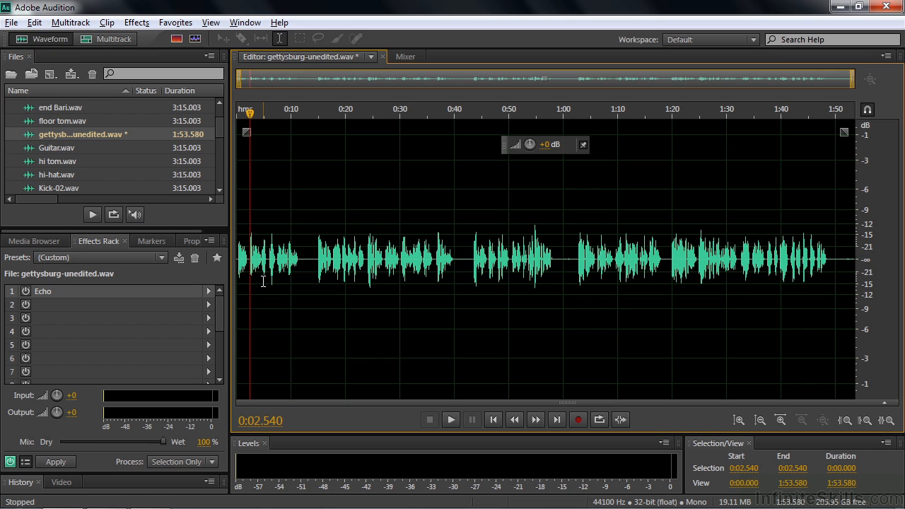
key(space)
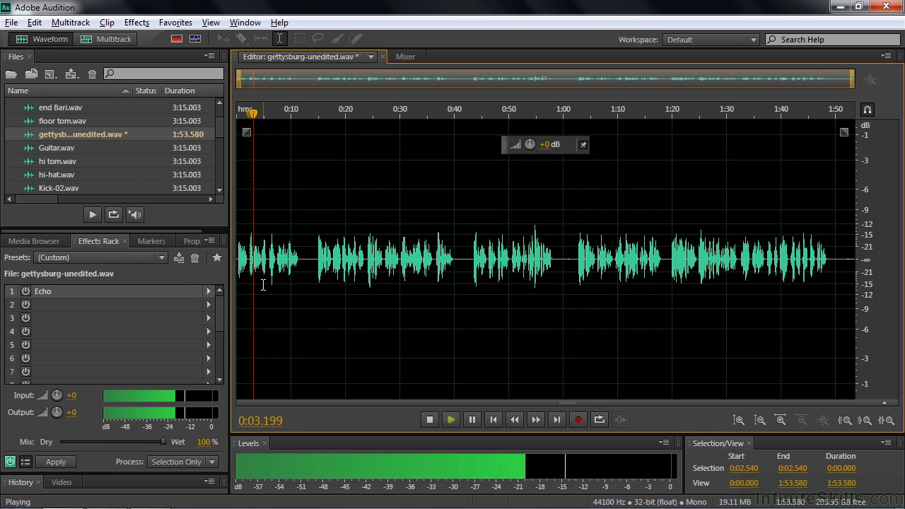
click(263, 284)
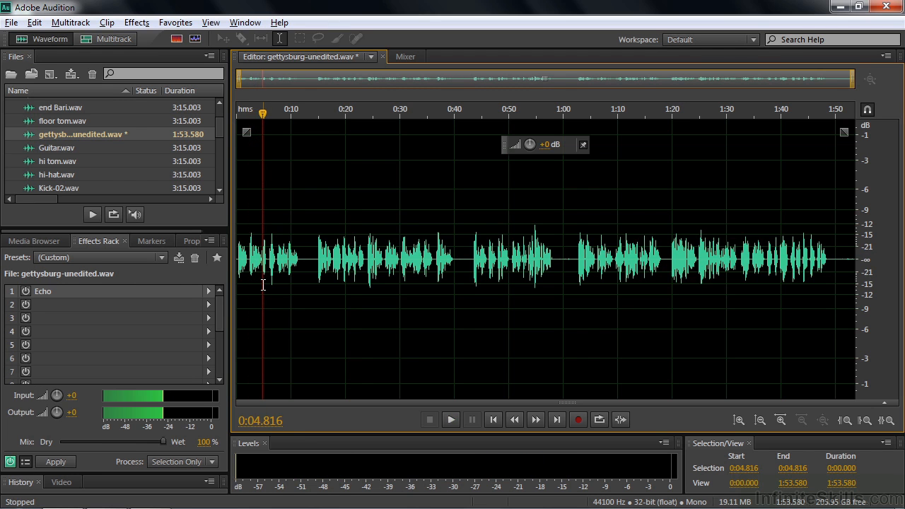
Try raising the volume of the entire gettysburg-unedited.wav waveform, audition it, and undo the change.
drag(529, 146, 558, 144)
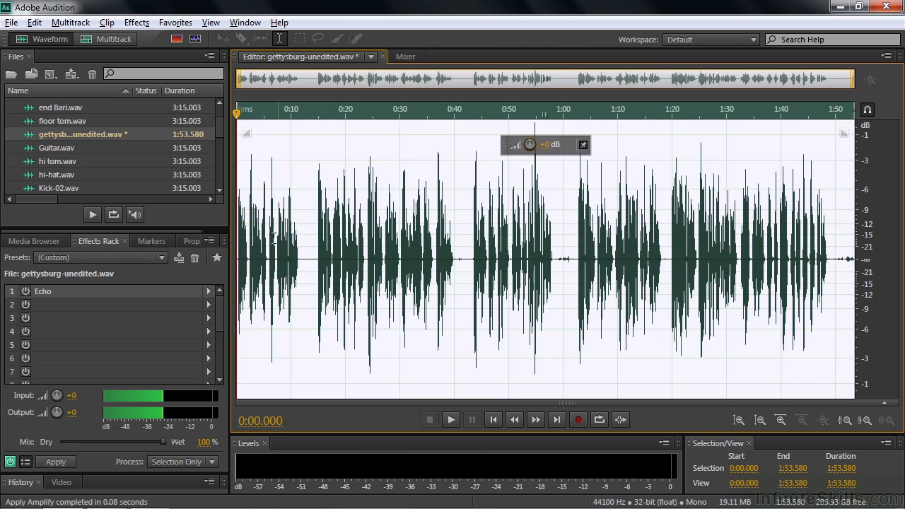
click(251, 255)
key(space)
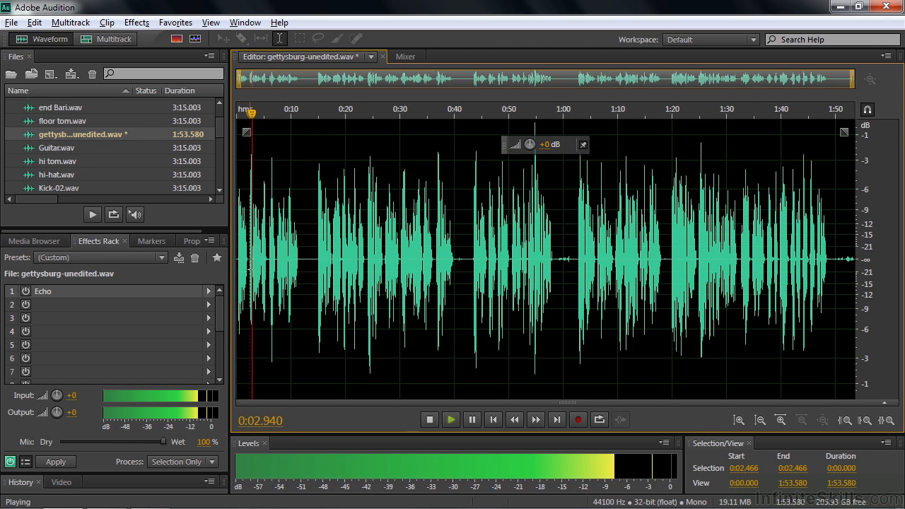
key(space)
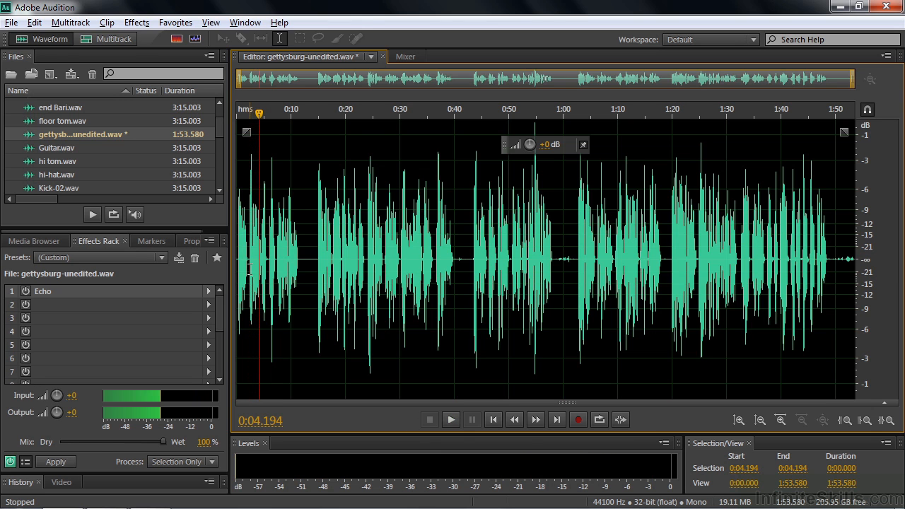
key(ctrl+z)
Try raising the volume of only the passage from 0:05.711 to 0:10.000, audition it, and undo the change.
drag(268, 258, 290, 258)
drag(544, 145, 559, 138)
click(263, 258)
key(space)
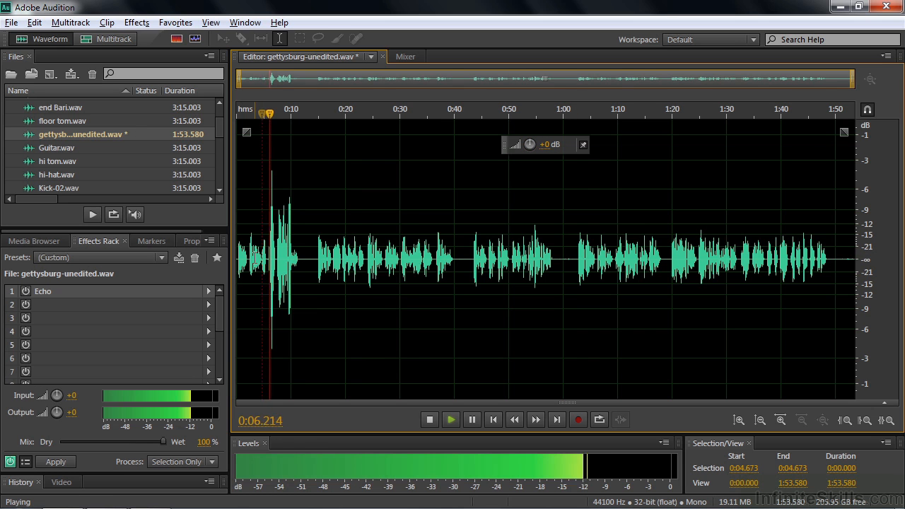
key(space)
key(ctrl+z)
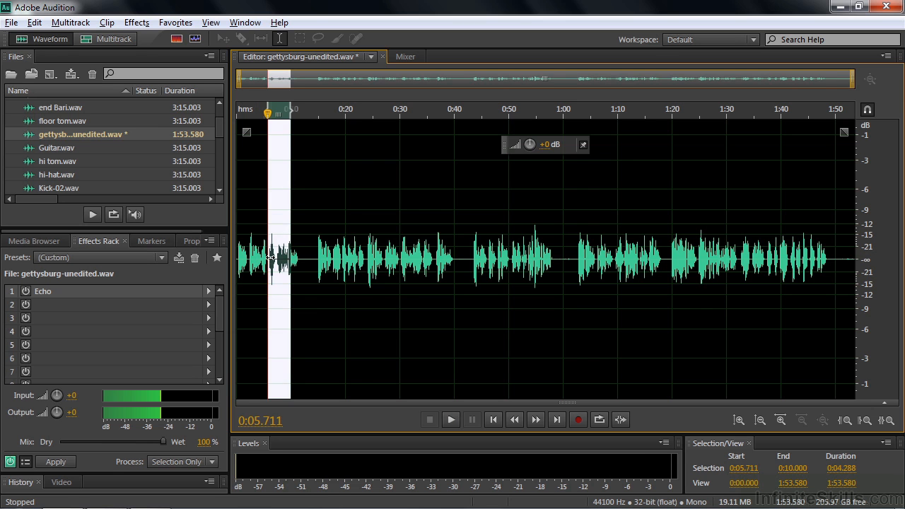
Clear the selection and amplify the entire gettysburg-unedited.wav waveform.
click(248, 259)
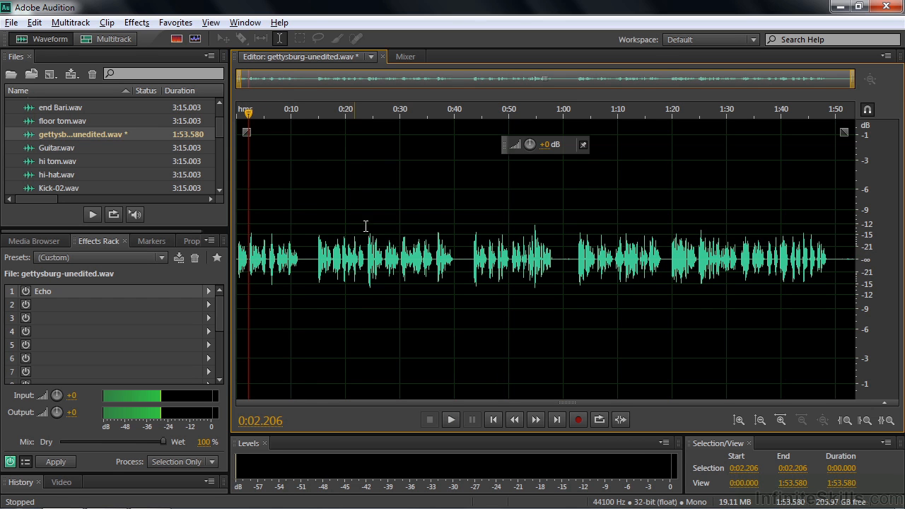
drag(530, 145, 564, 144)
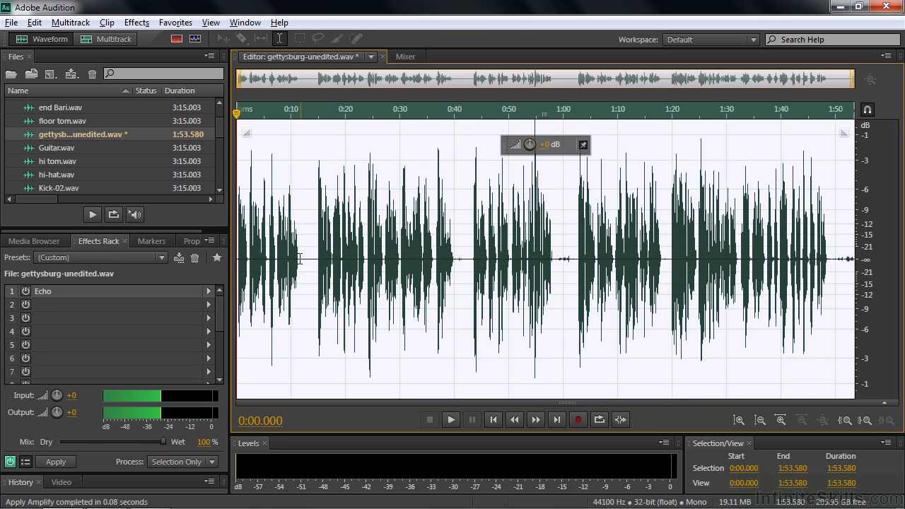
Audition the pause after the first spoken passage and delete the silence from 0:11.942 to 0:14.148.
click(292, 259)
click(297, 259)
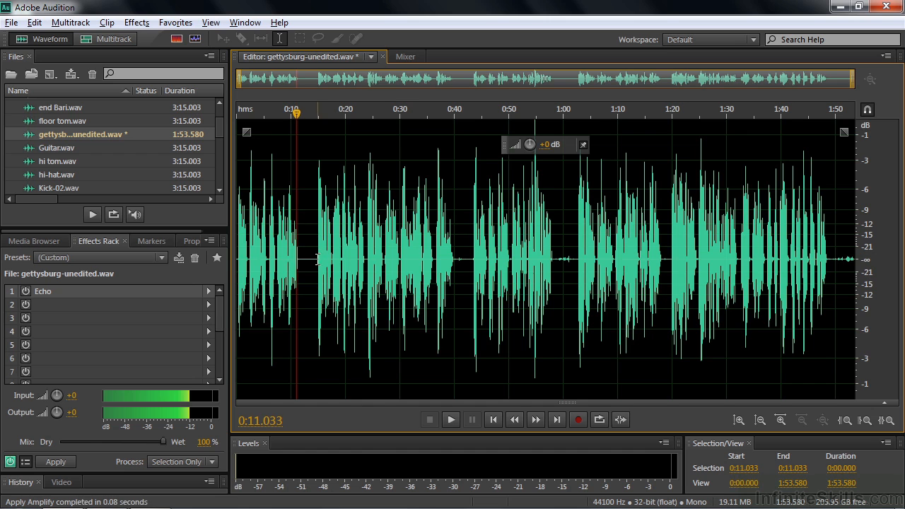
key(space)
key(space)
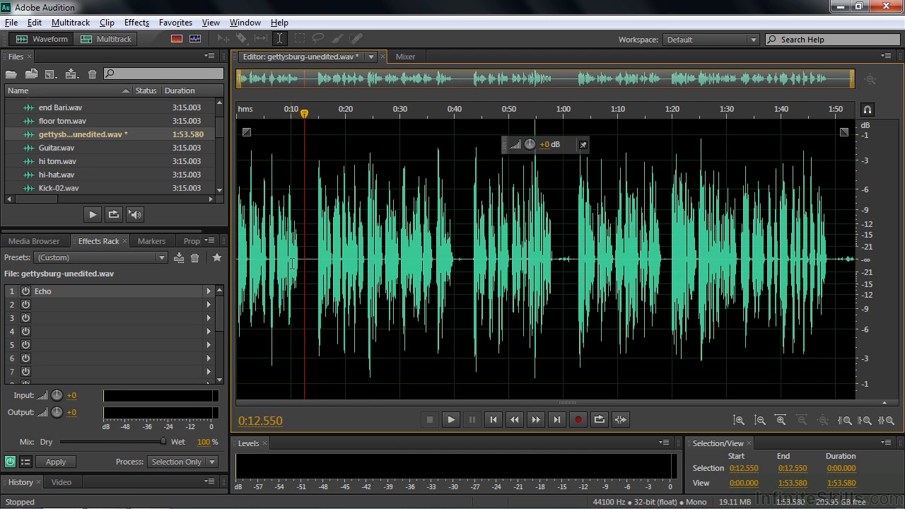
drag(301, 260, 313, 259)
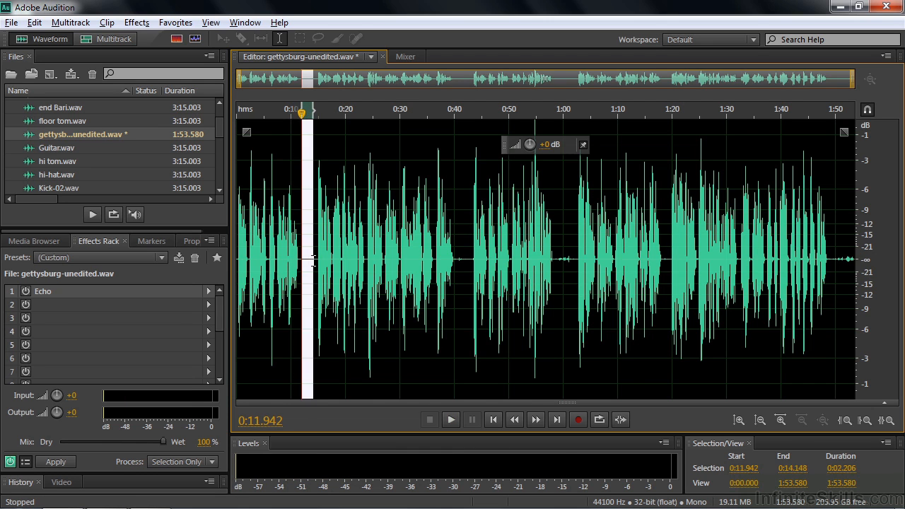
key(Delete)
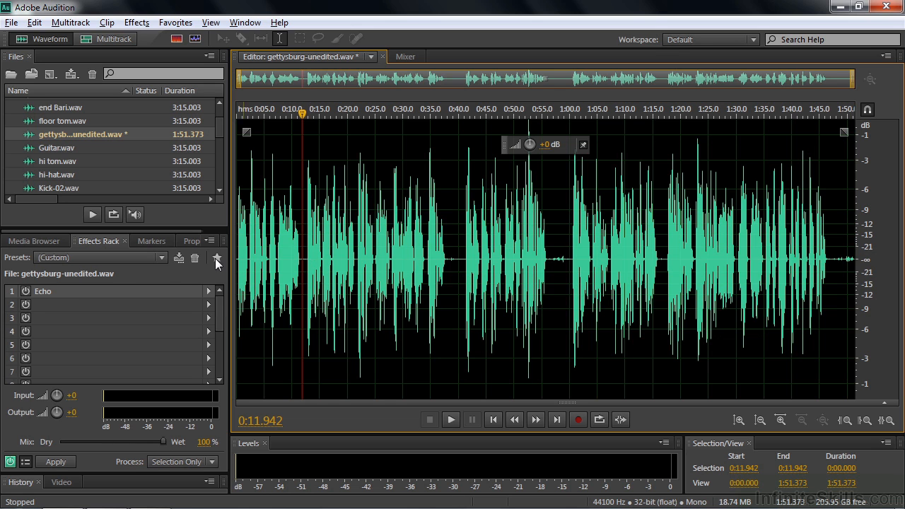
Turn on the Echo effect in gettysburg-unedited.wav's effects rack and audition it from the start of the file.
double_click(82, 292)
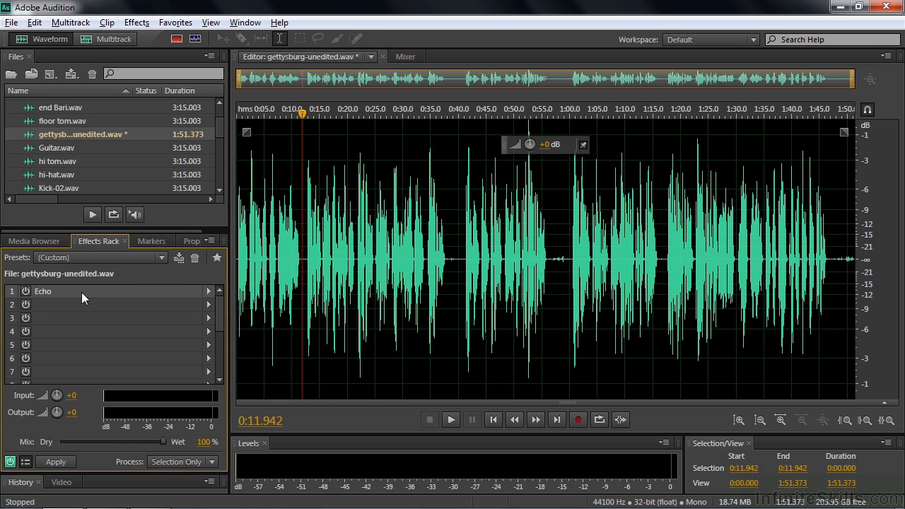
drag(434, 114, 596, 65)
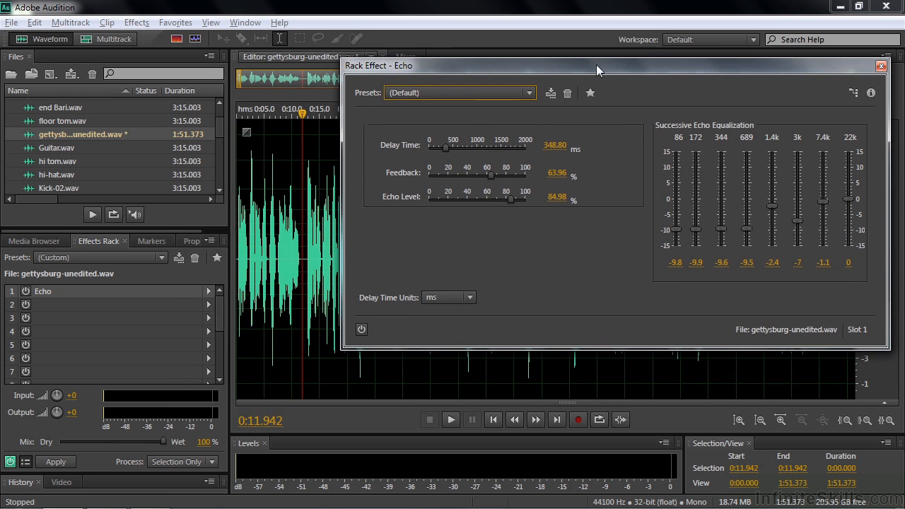
click(237, 255)
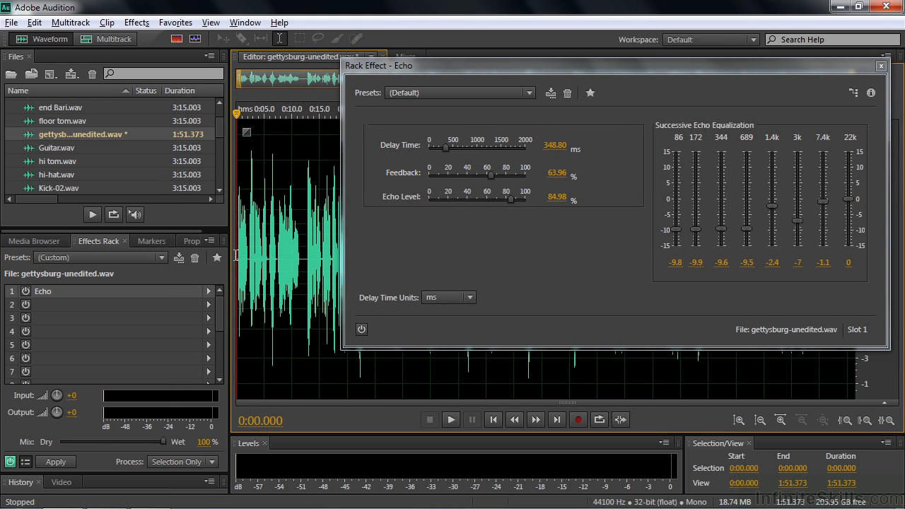
click(361, 328)
key(space)
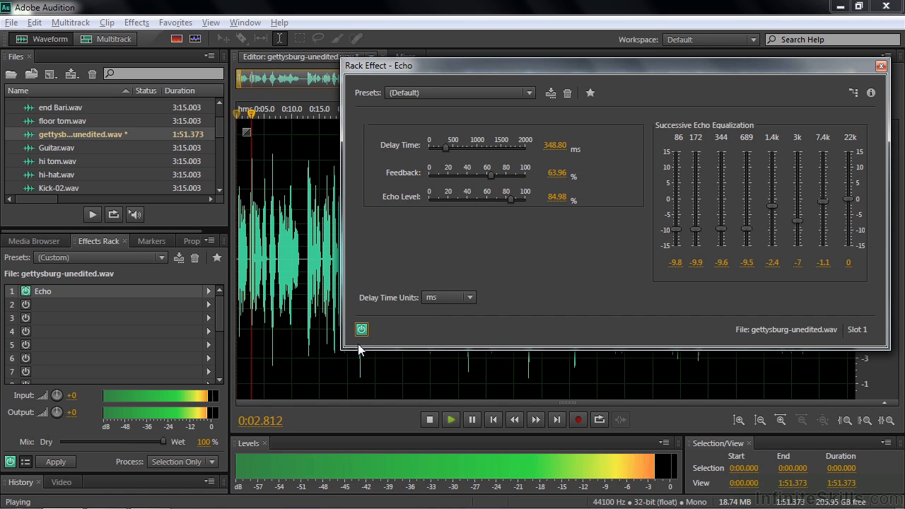
key(space)
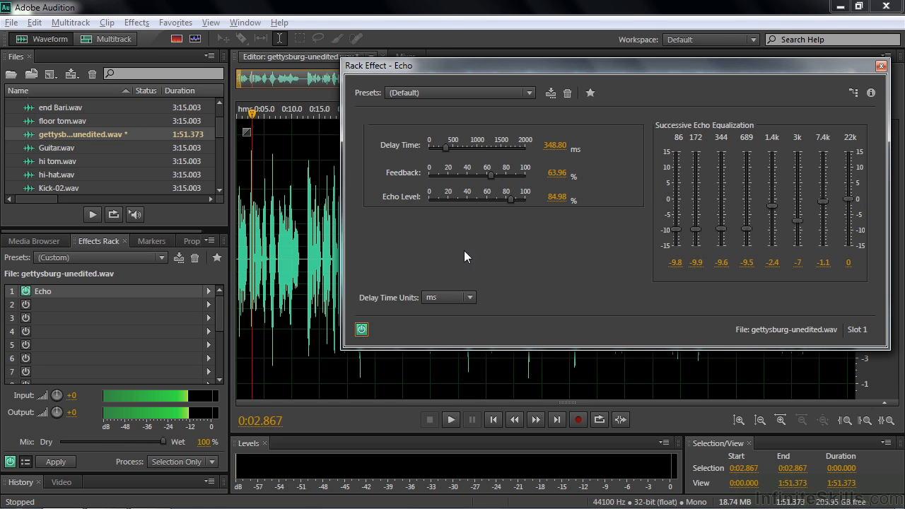
Lower the Echo effect's Echo Level to 20.75% and Feedback to 32.58% during playback, and close its settings.
key(space)
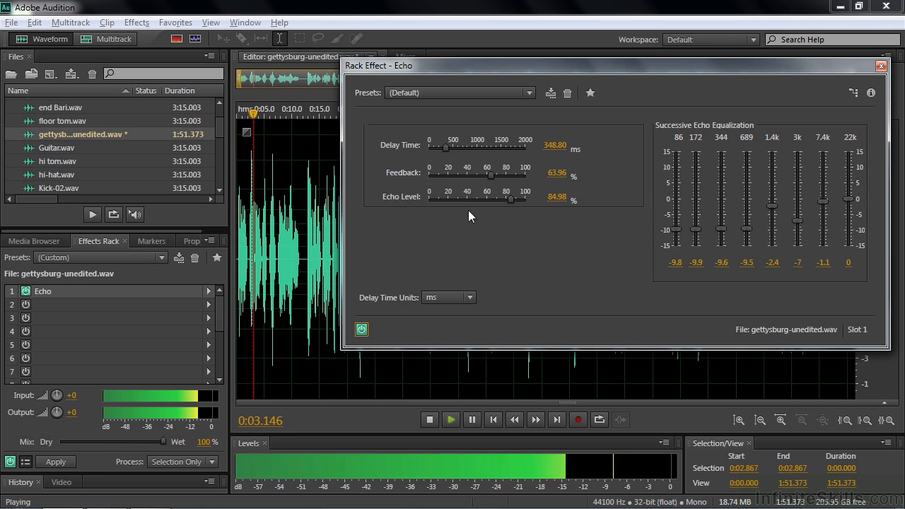
drag(510, 199, 448, 200)
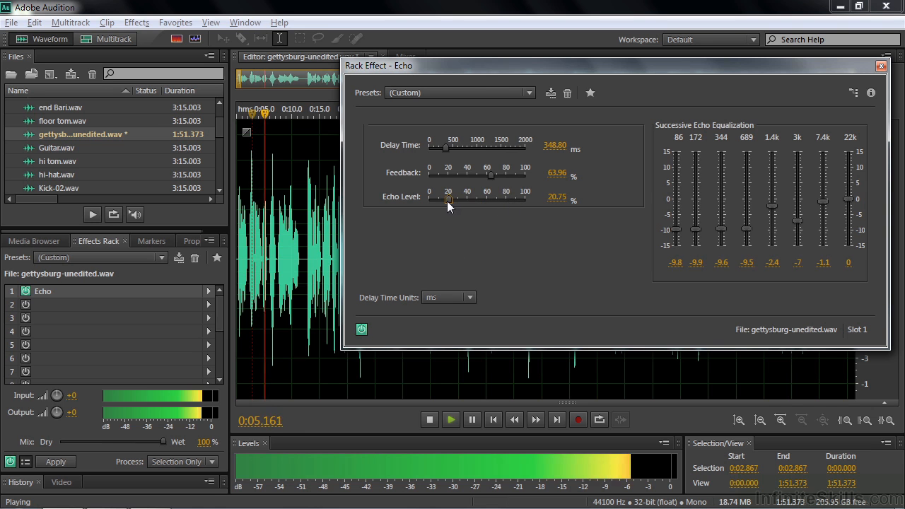
drag(497, 174, 464, 179)
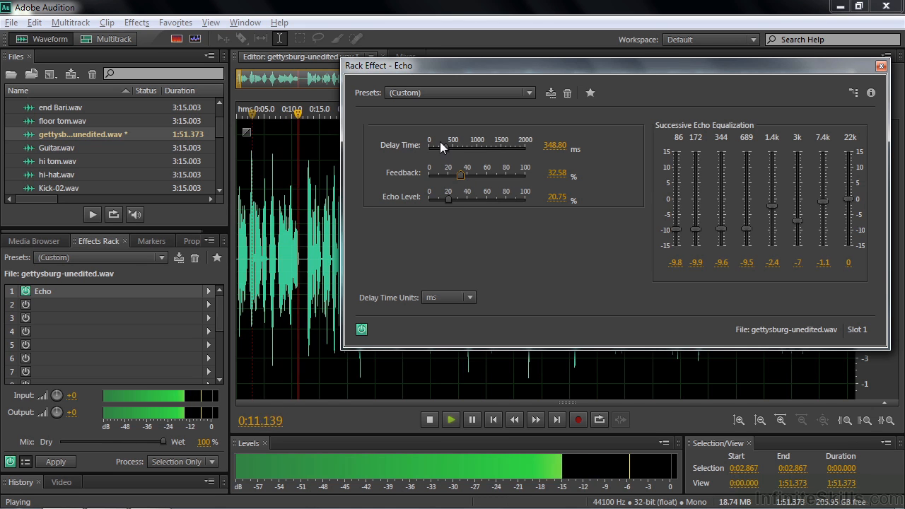
key(space)
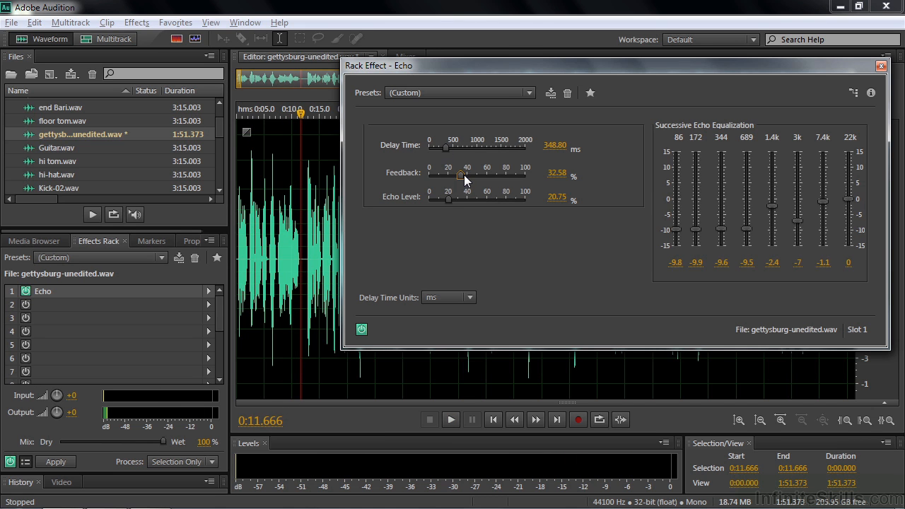
click(881, 66)
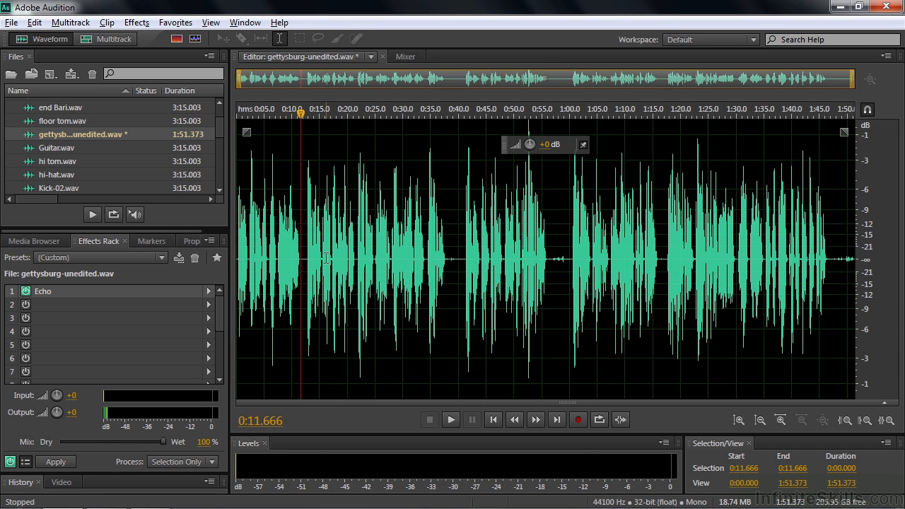
Switch to the Audition overview.sesx session, solo the Lead vocal track, and audition it without reverb.
click(371, 56)
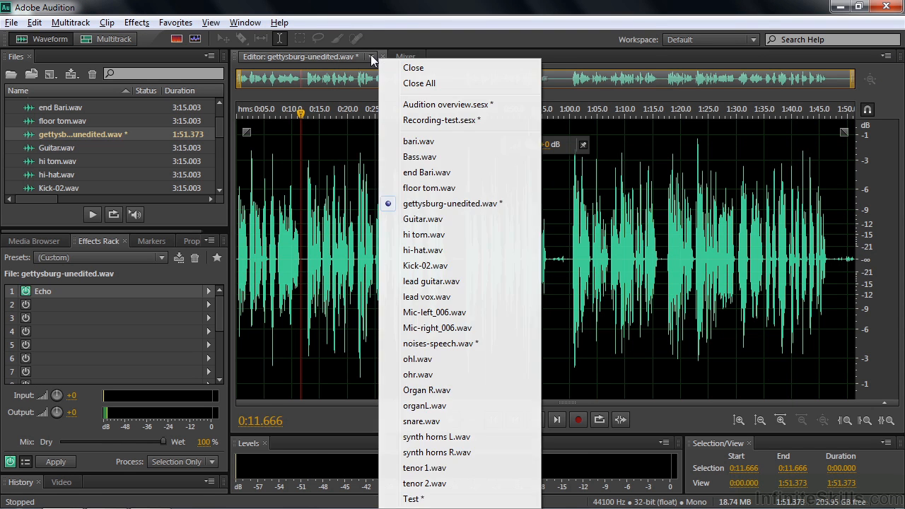
click(423, 106)
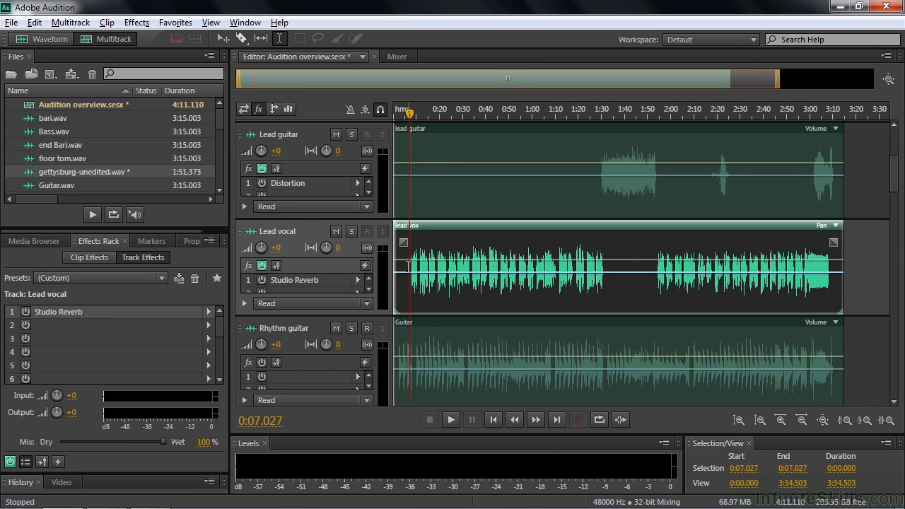
click(352, 231)
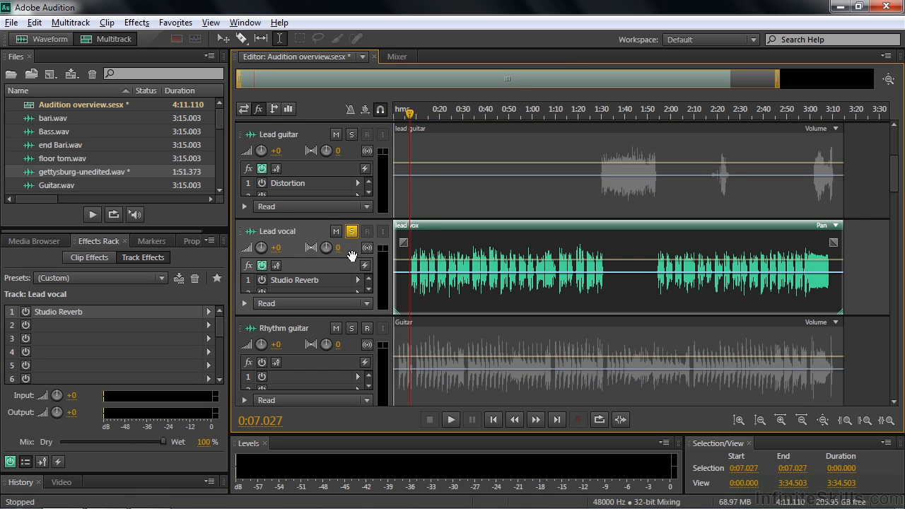
key(space)
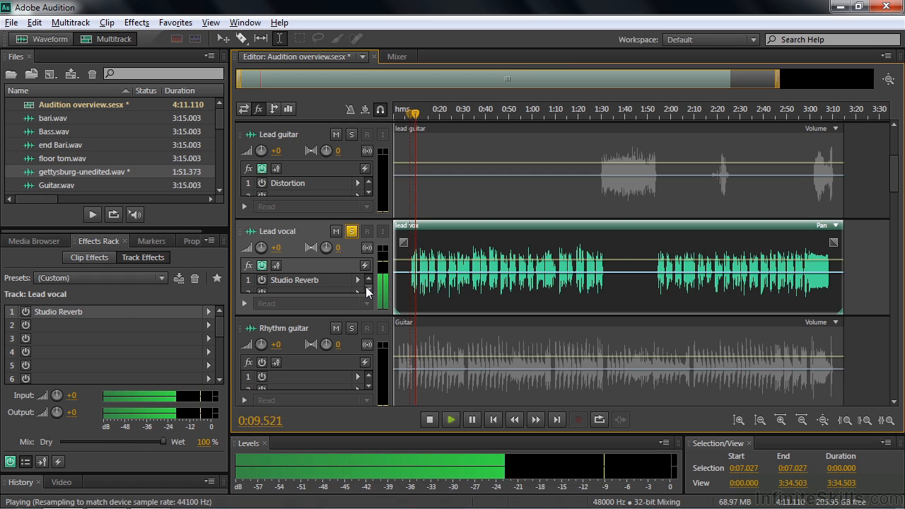
key(space)
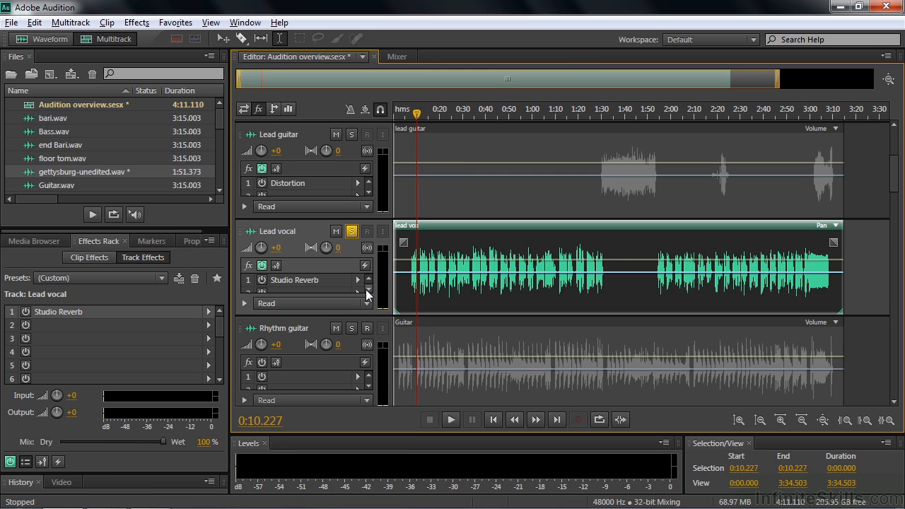
Turn on Studio Reverb for the Lead vocal track and audition it again from 0:07.639.
click(261, 279)
drag(417, 113, 410, 114)
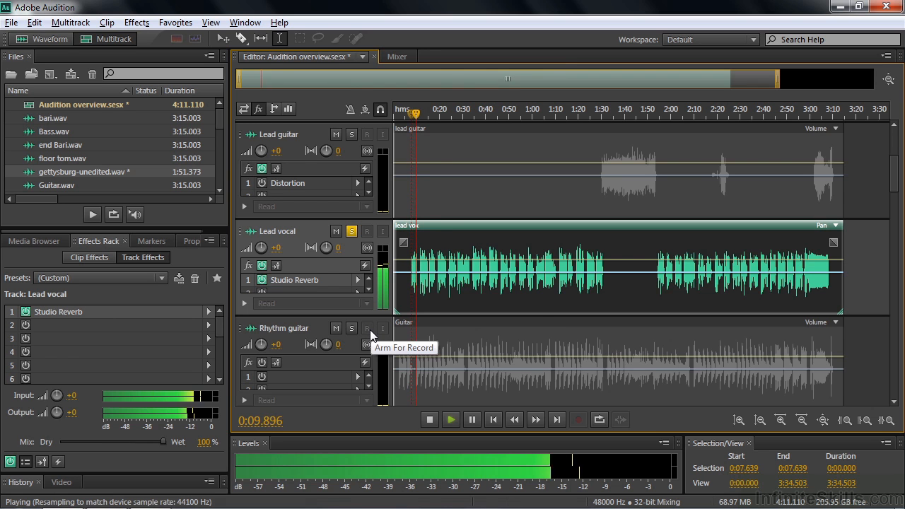
key(space)
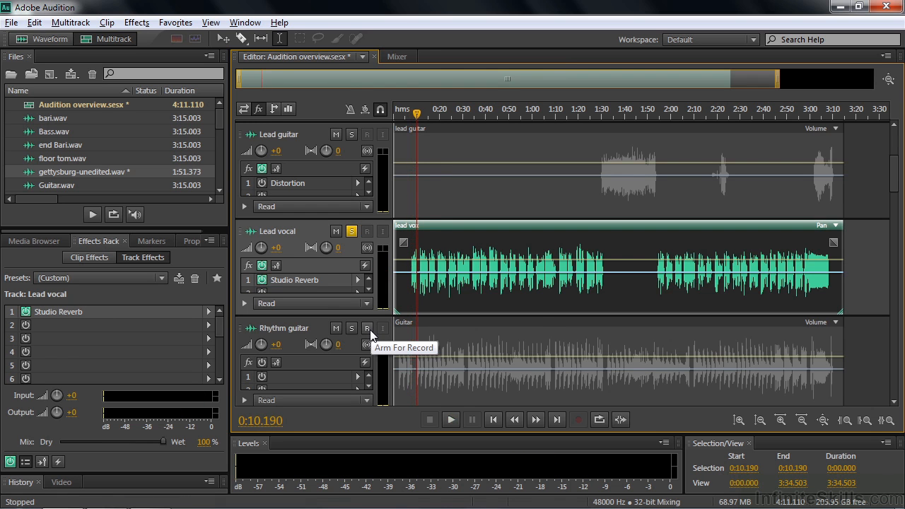
Lower the Lead vocal's Studio Reverb Wet output level to 25.6% during playback and close the effect settings.
double_click(309, 282)
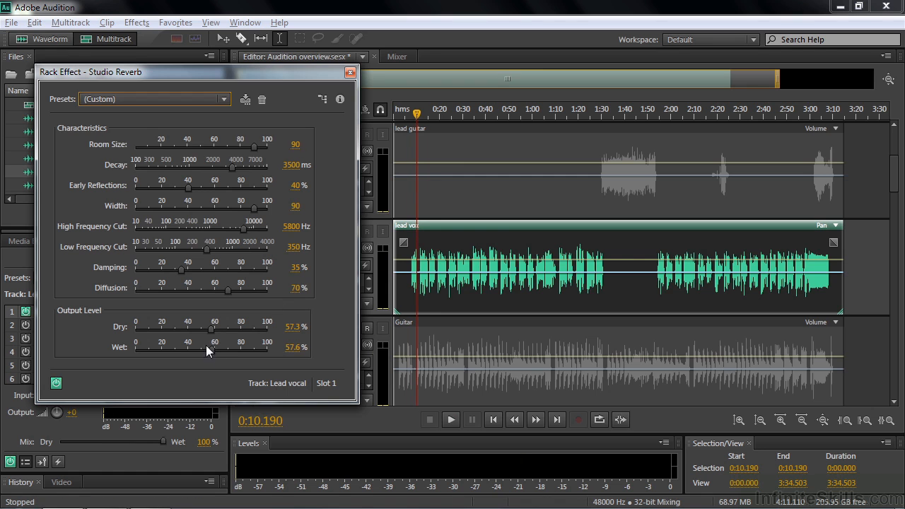
key(space)
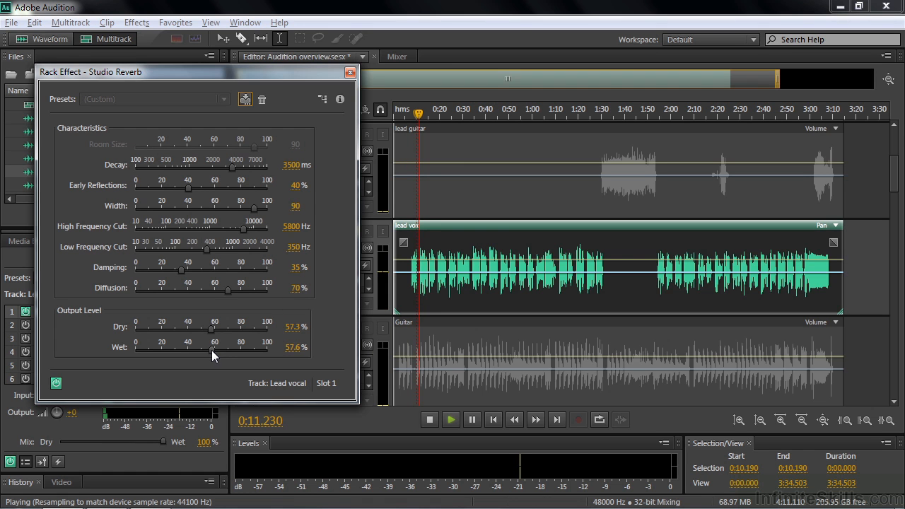
drag(210, 350, 168, 347)
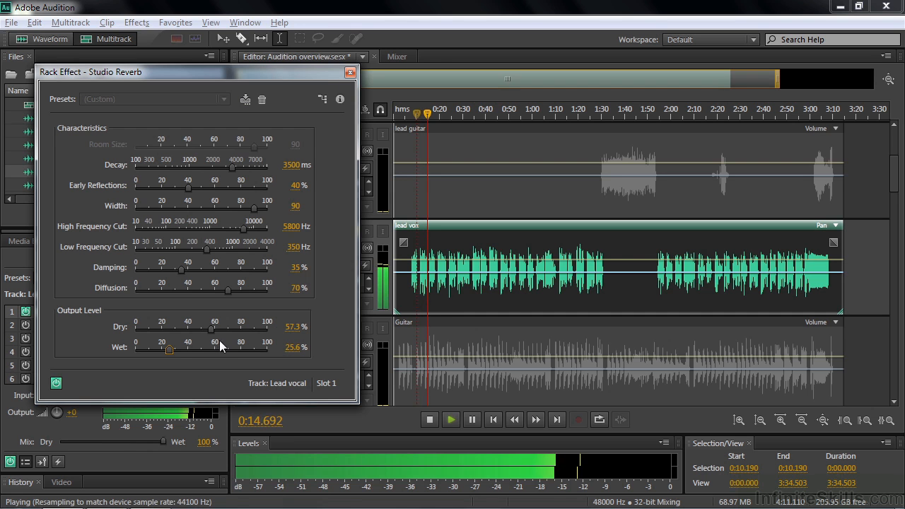
key(space)
click(350, 72)
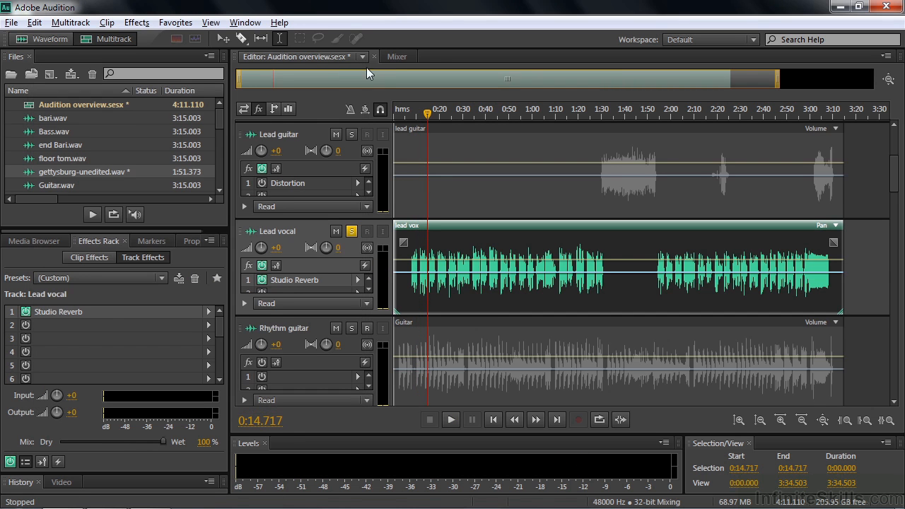
Move the solo from Lead vocal to Lead guitar and audition the guitar solo from 1:29.834.
click(351, 231)
click(351, 134)
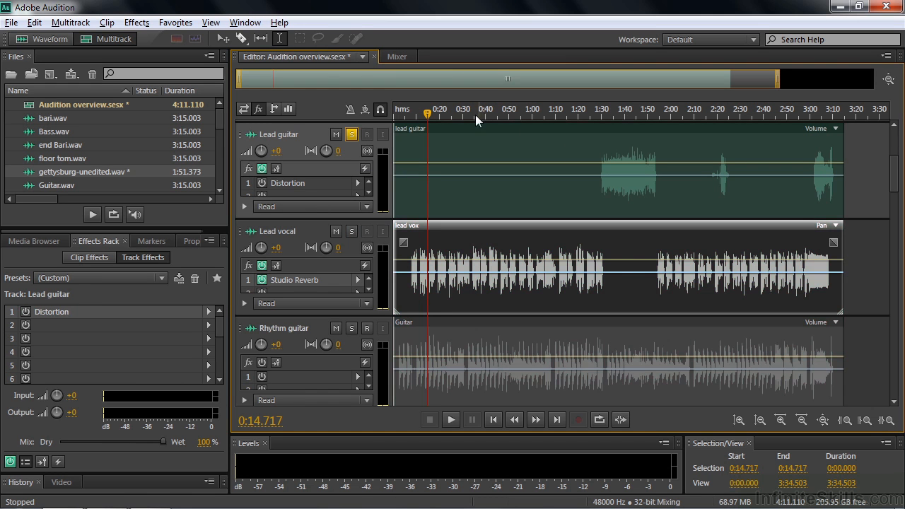
drag(430, 117, 602, 115)
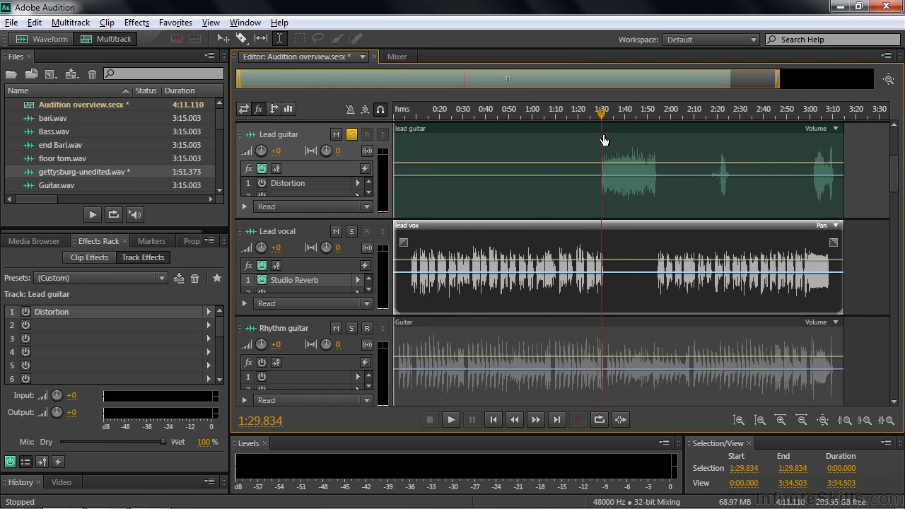
key(space)
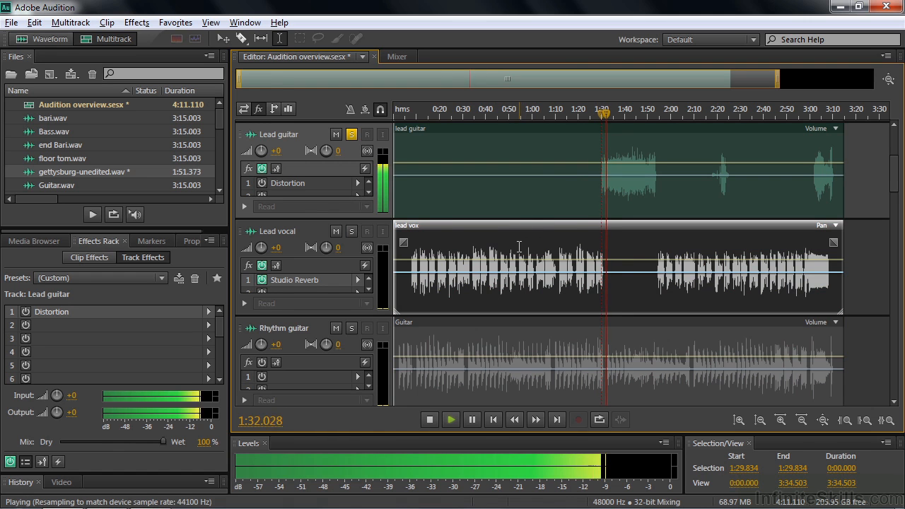
key(space)
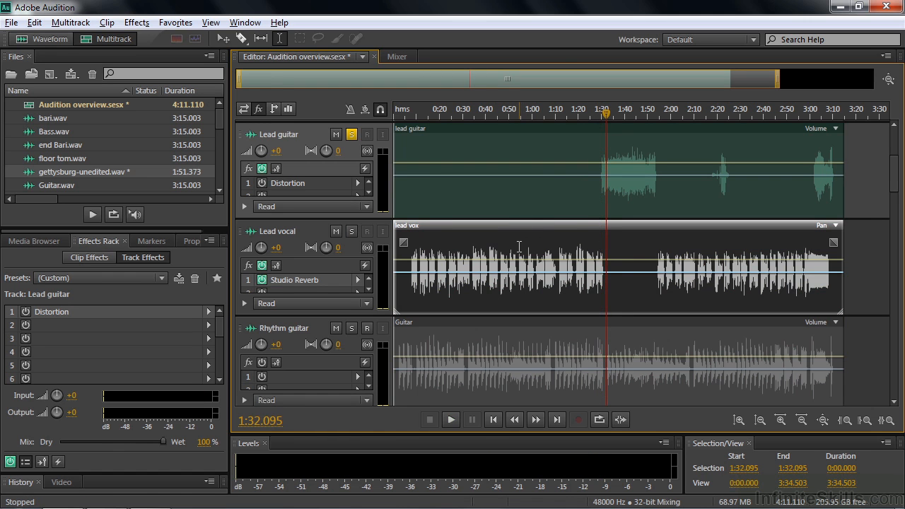
Turn on the Lead guitar's Distortion effect, open its settings, and play the track from 1:32.095.
click(261, 184)
double_click(280, 185)
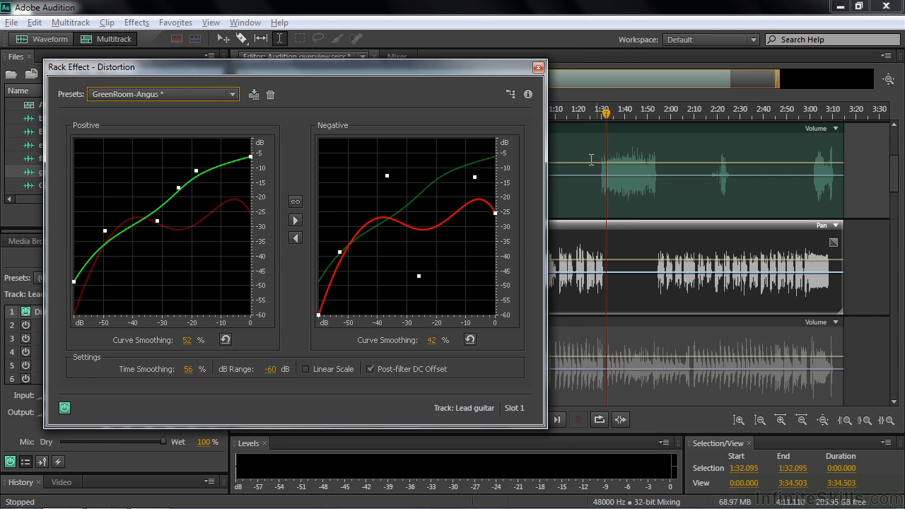
key(space)
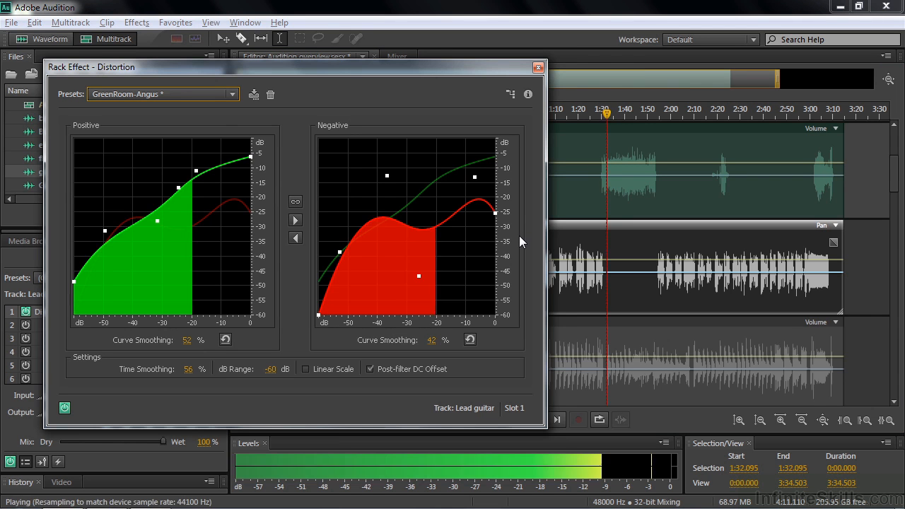
Audition the Tape Drive distortion preset, switch to Pick Skraper, and close the Distortion settings after listening.
click(232, 94)
click(134, 251)
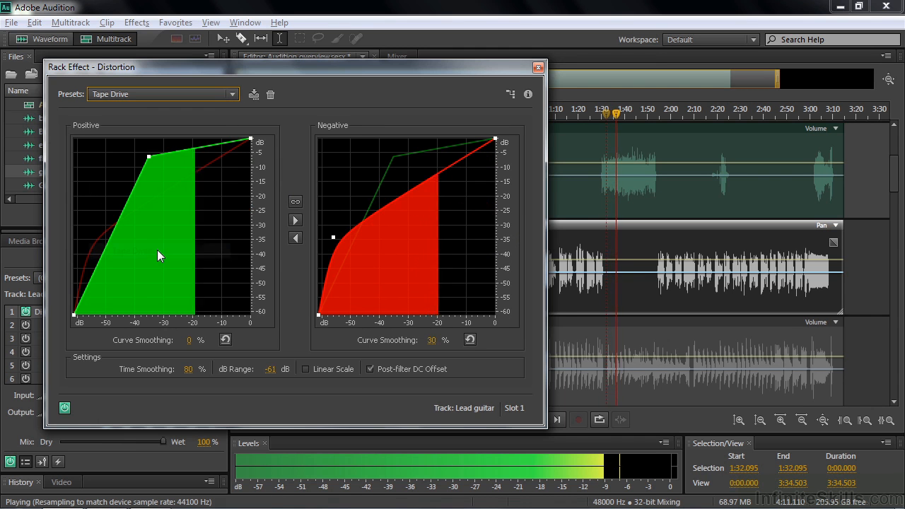
click(232, 94)
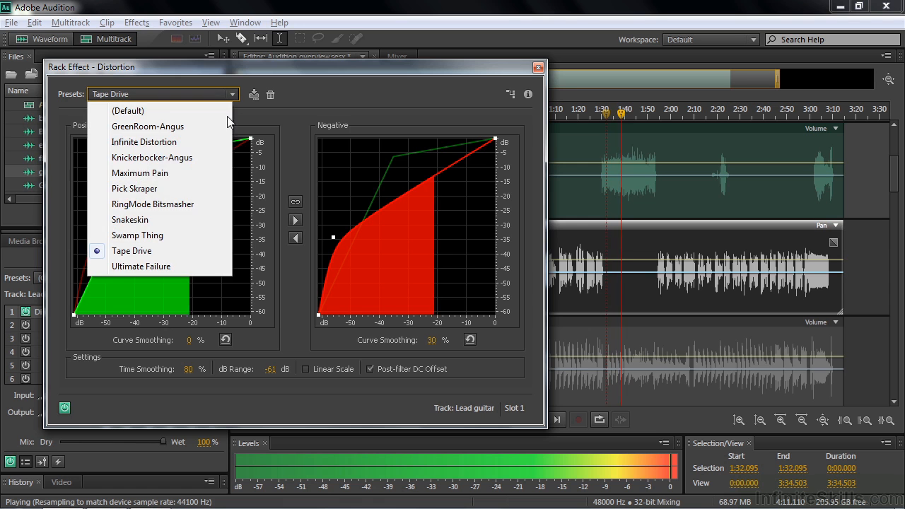
click(134, 188)
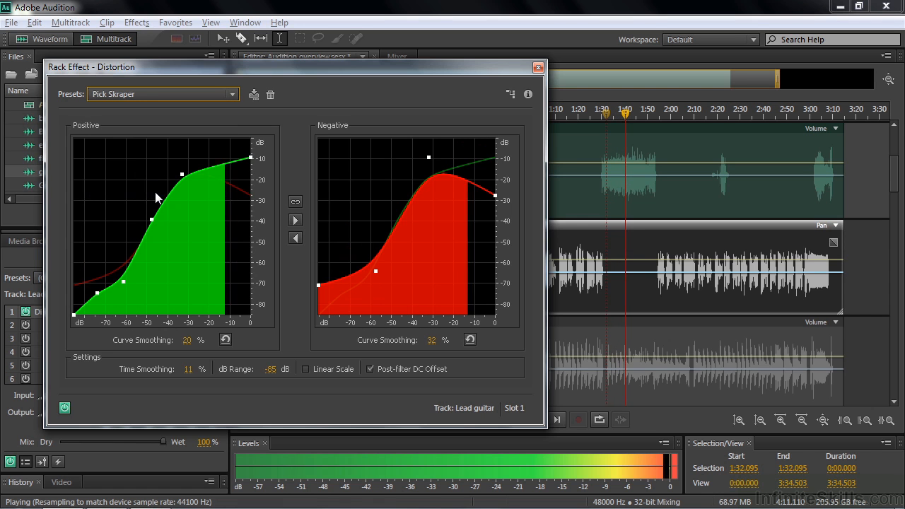
key(space)
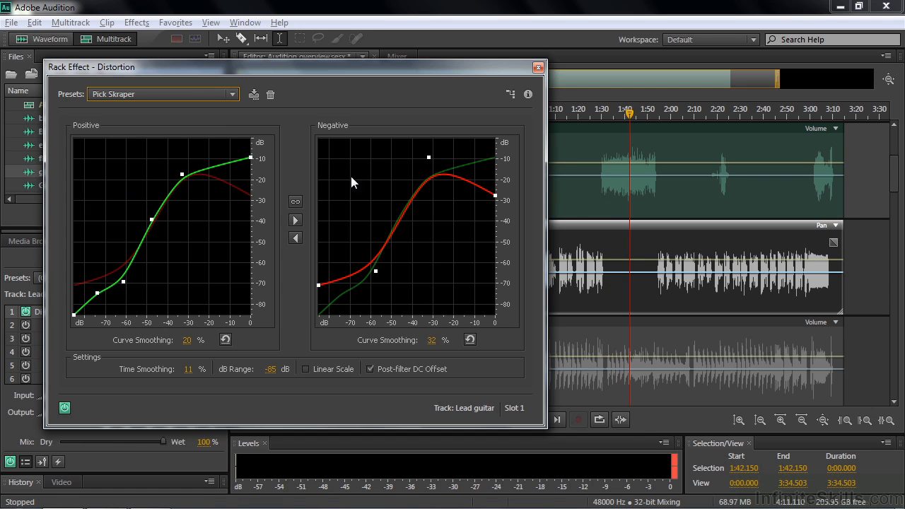
click(538, 67)
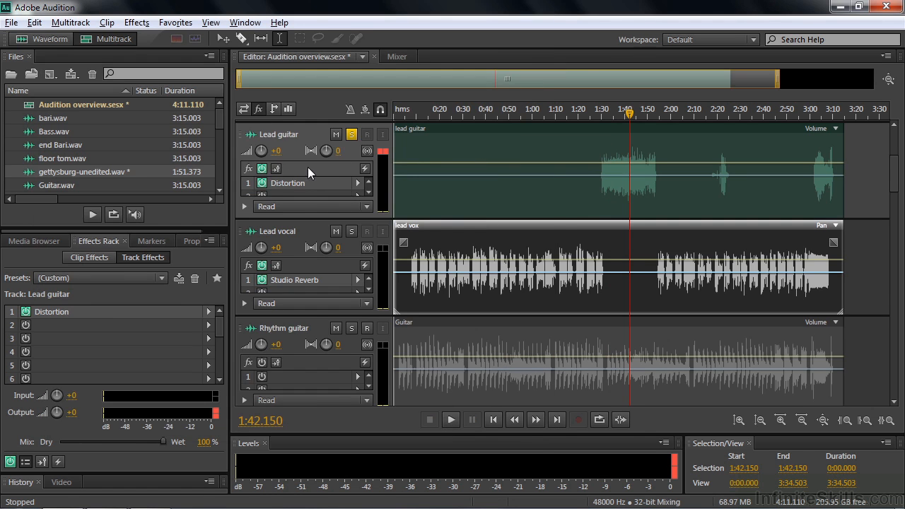
Turn off Distortion on the Lead guitar track and clear the track's solo.
click(260, 183)
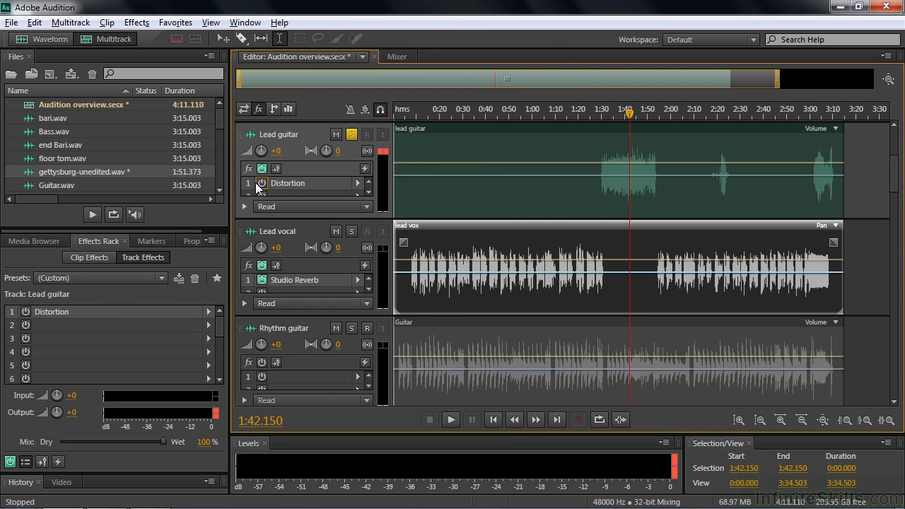
click(351, 135)
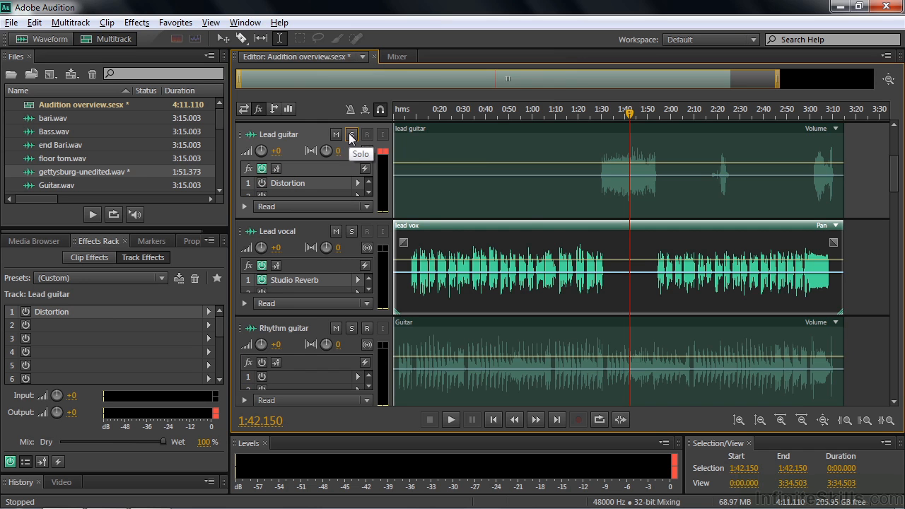
Open lead vox.wav in the editor and show its Spectral Pitch Display.
click(363, 56)
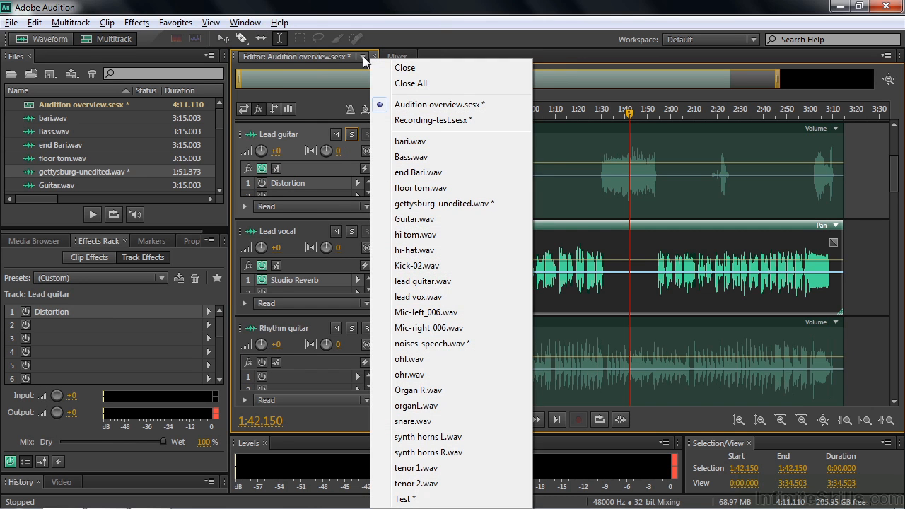
click(411, 298)
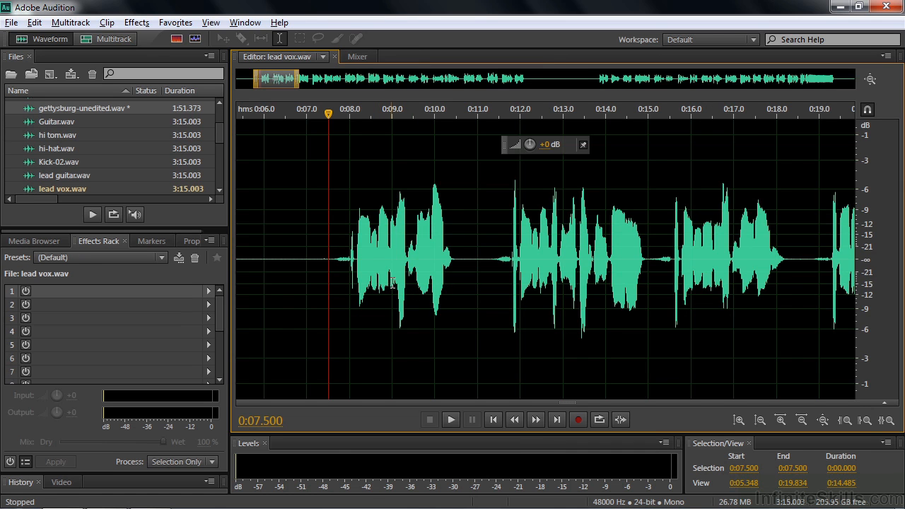
click(195, 39)
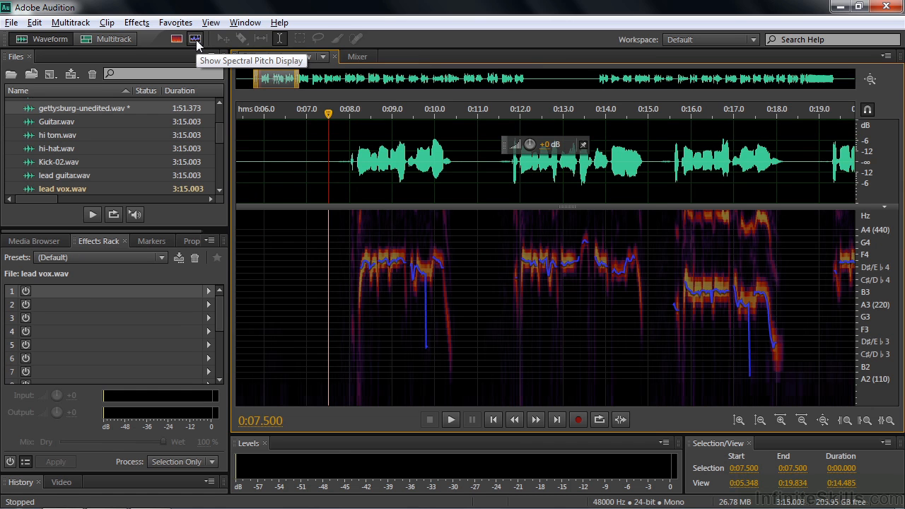
Open Manual Pitch Correction for lead vox.wav, audition its pitch envelope from 0:07.500, and close the effect without applying it.
click(137, 22)
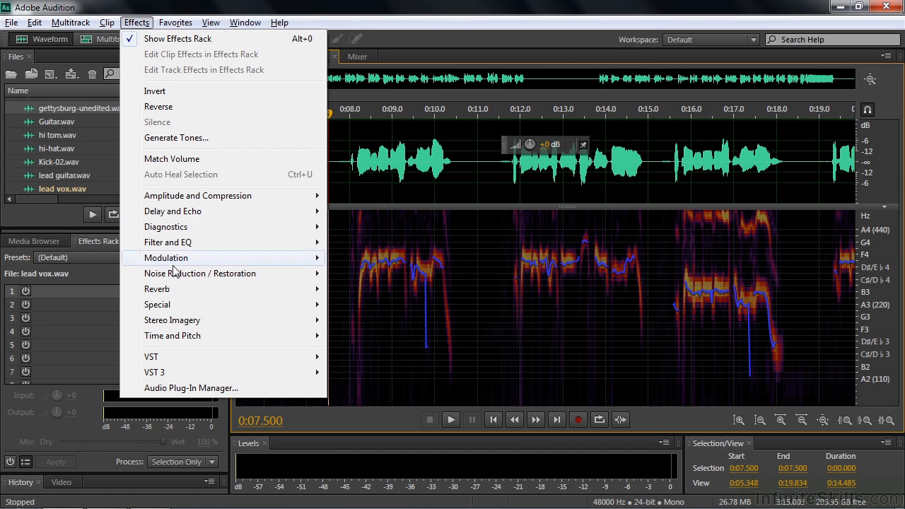
mouse_move(183, 341)
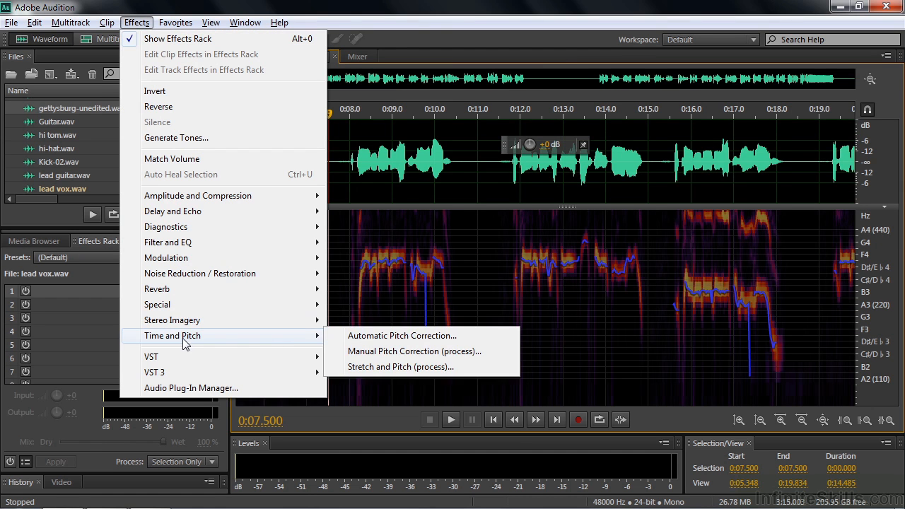
click(388, 353)
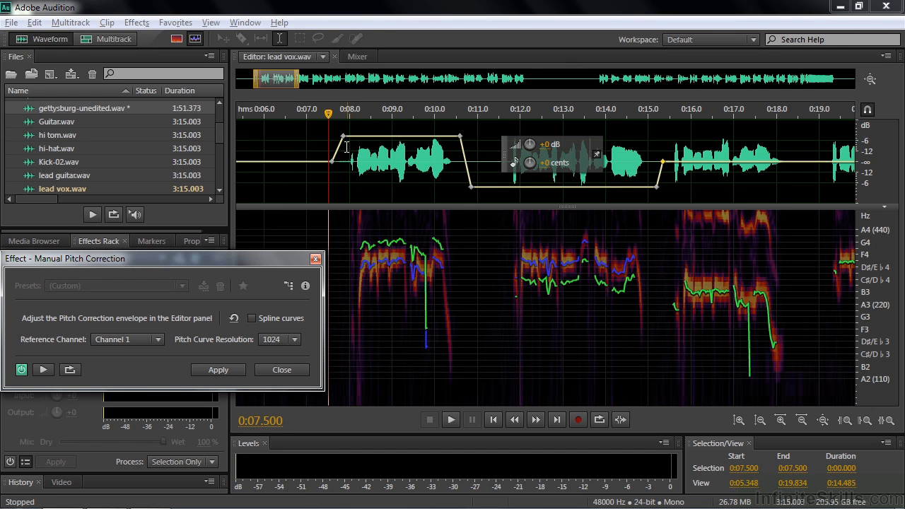
mouse_move(346, 139)
key(space)
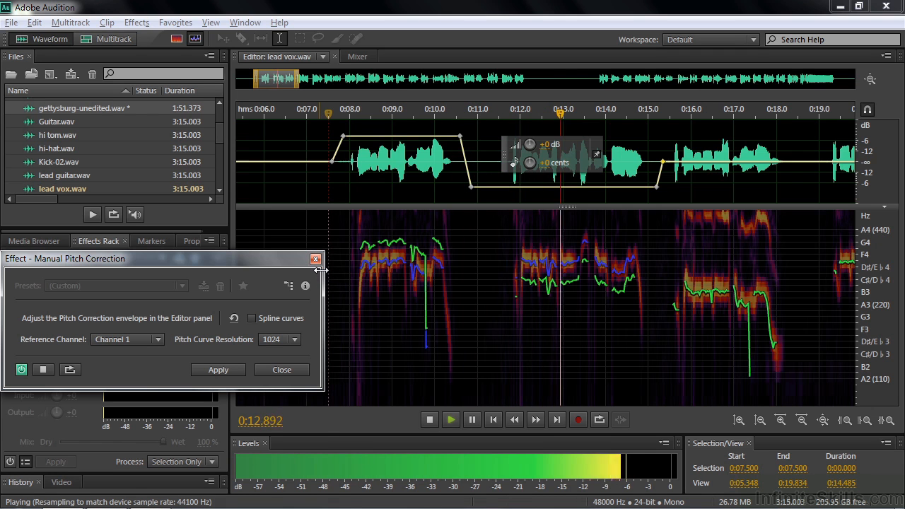
key(space)
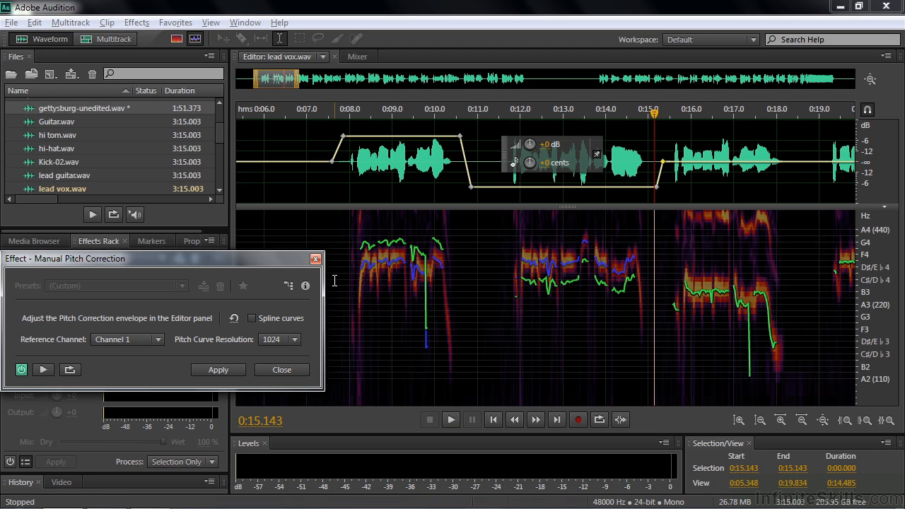
drag(299, 260, 307, 149)
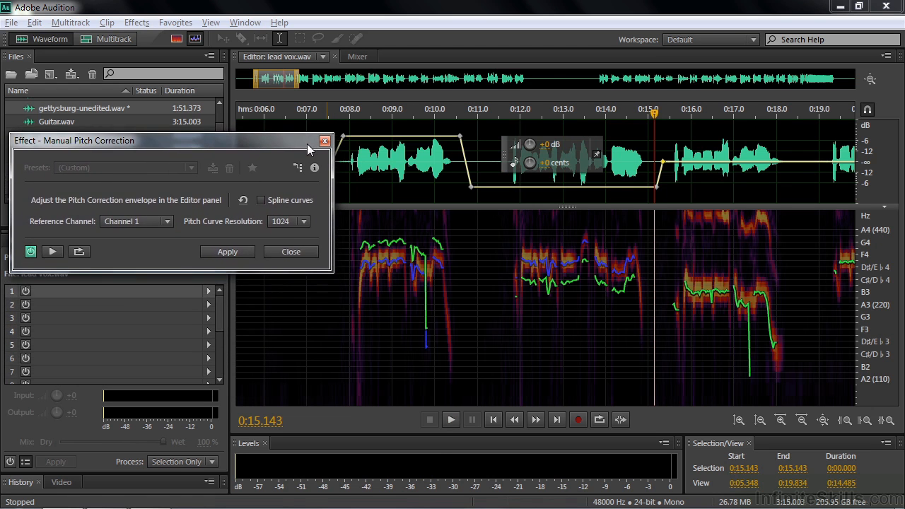
click(303, 253)
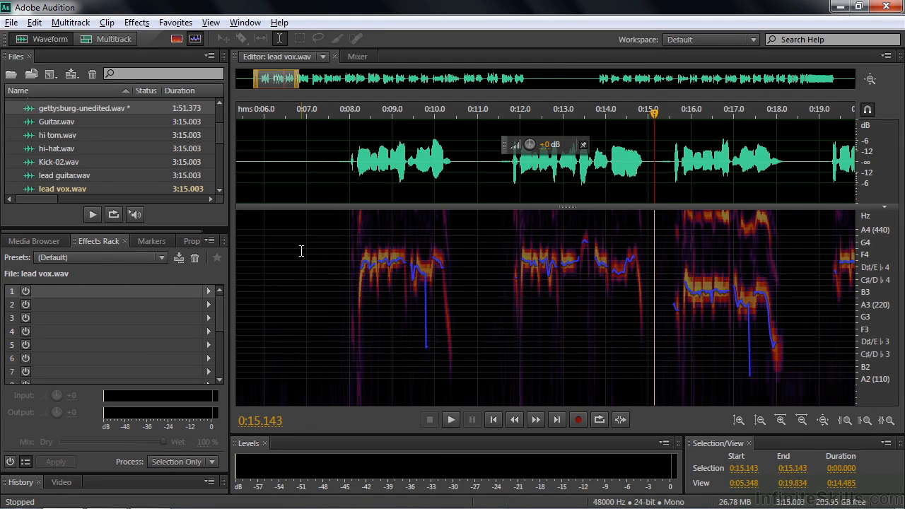
Open noises-speech.wav, show its Spectral Frequency Display, and briefly play the opening from 0:00.372.
click(322, 57)
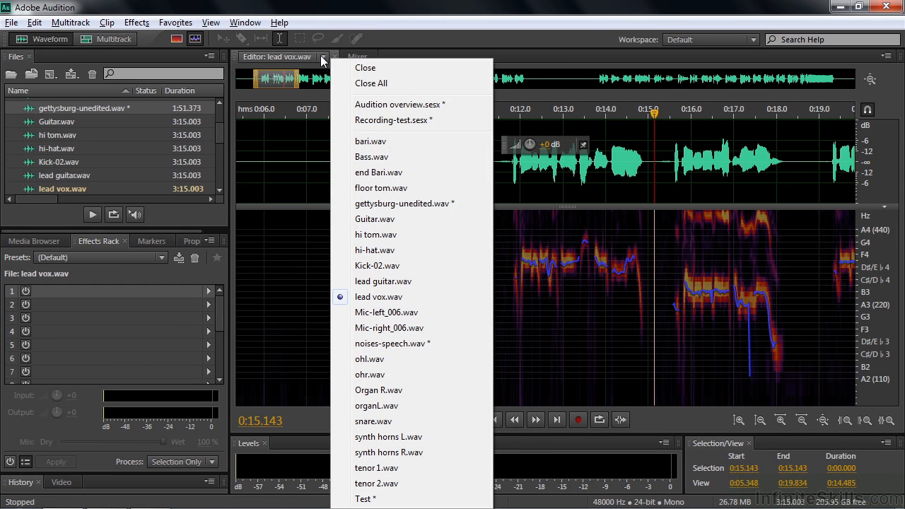
click(401, 345)
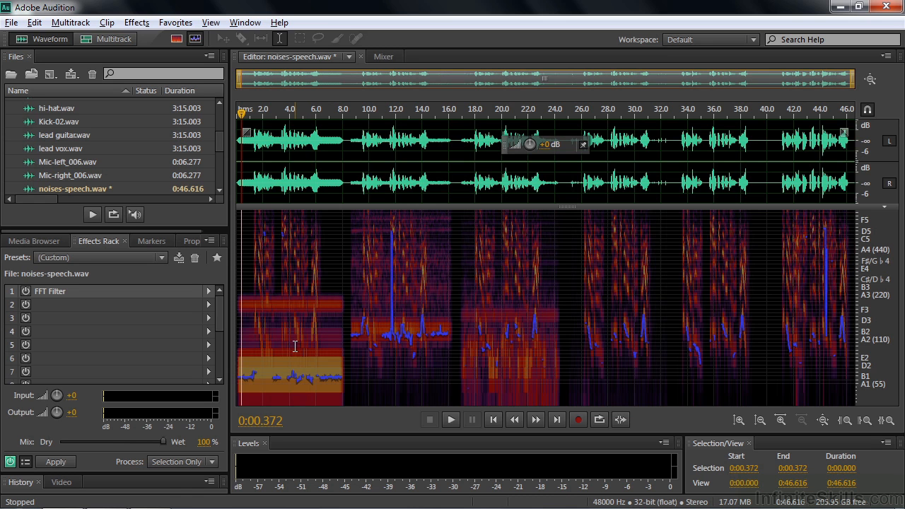
click(176, 39)
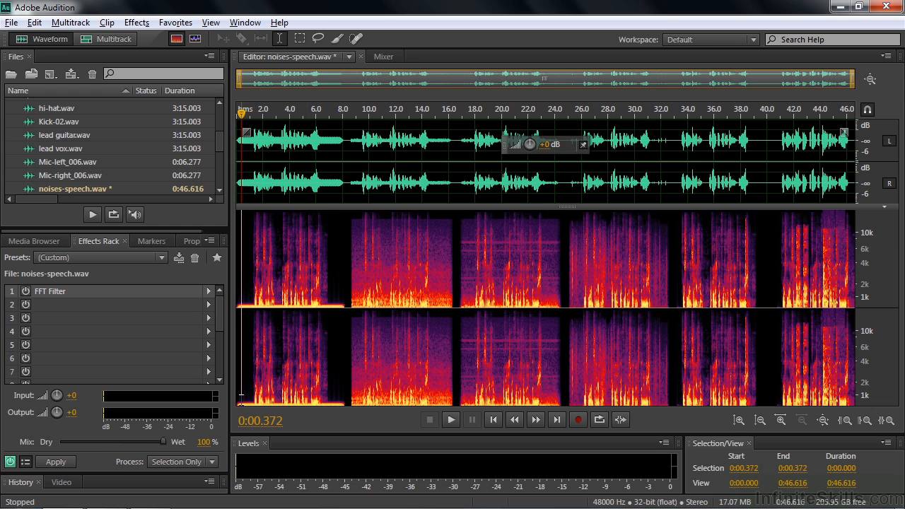
key(space)
key(space)
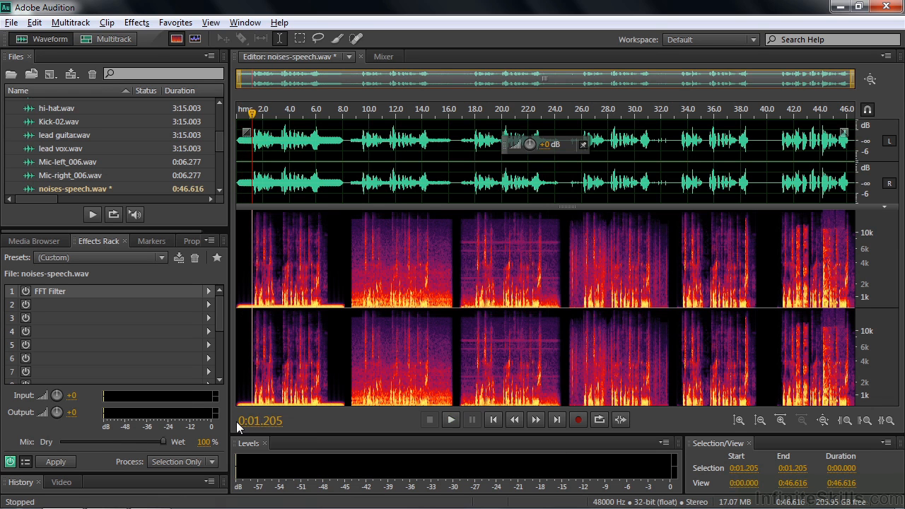
Turn on the FFT Filter effect for noises-speech.wav and replay the opening from 0:00.053.
click(25, 291)
drag(251, 113, 236, 119)
key(space)
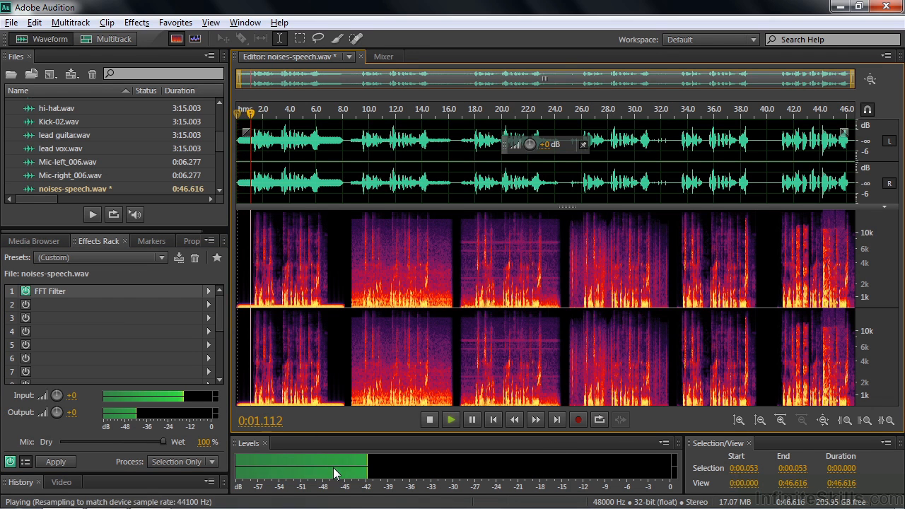
key(space)
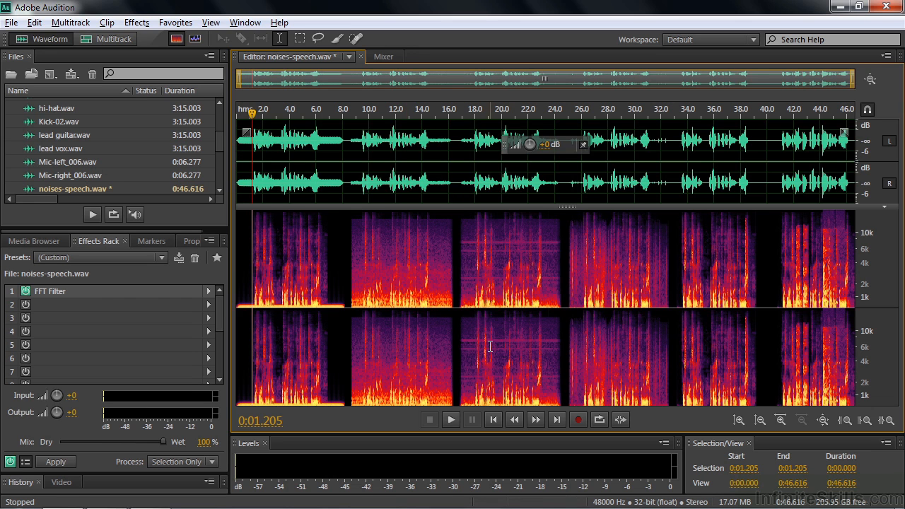
Play the third noisy speech section of noises-speech.wav from 0:16.995 and stop after listening.
click(463, 343)
click(461, 346)
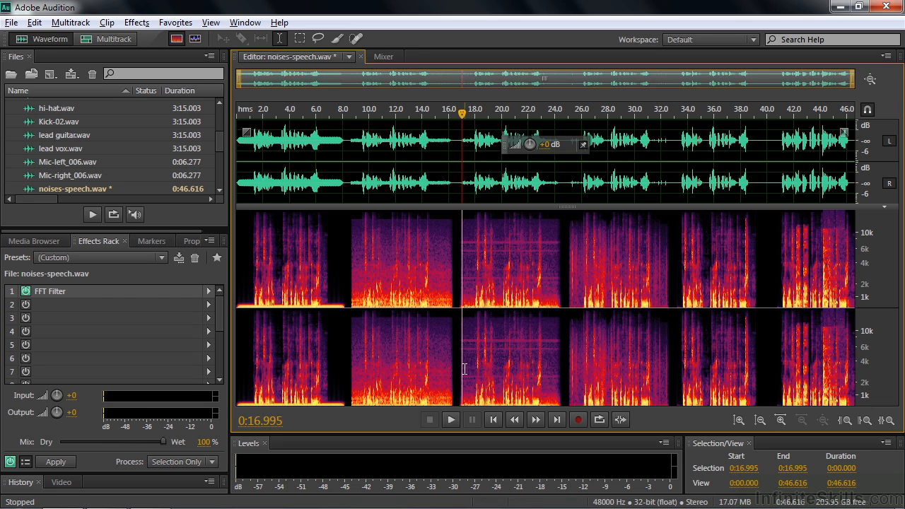
click(458, 419)
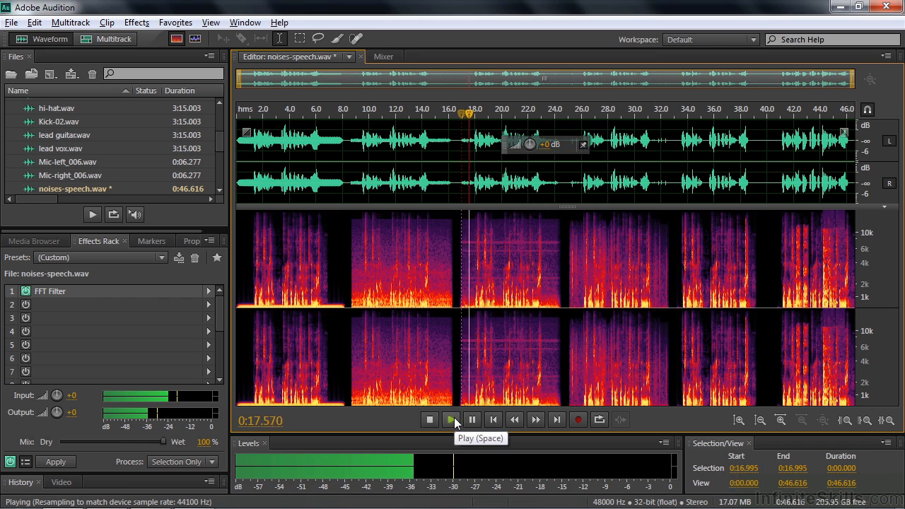
click(430, 420)
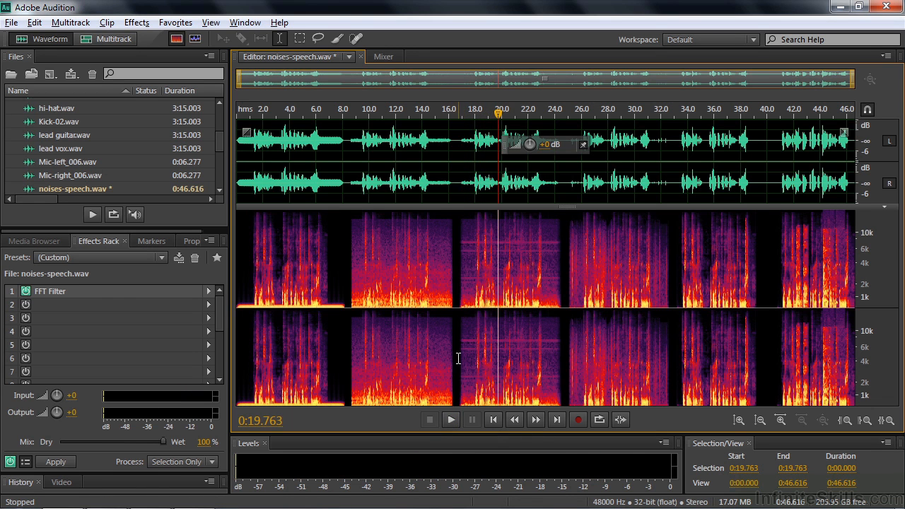
Select 0:16.835 to 0:24.613, preview the Noise Reduction effect on it, and close the effect without applying it.
drag(460, 359, 561, 366)
click(136, 22)
mouse_move(200, 273)
click(412, 290)
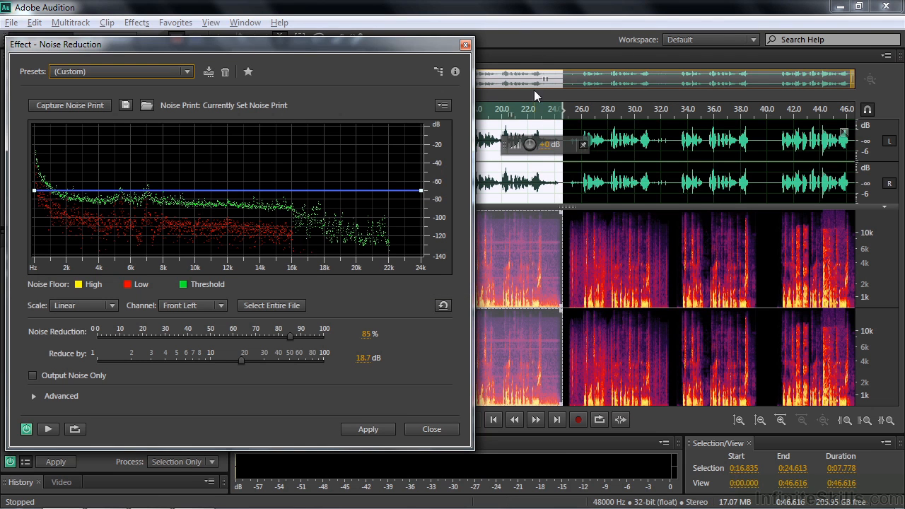
click(48, 430)
click(48, 430)
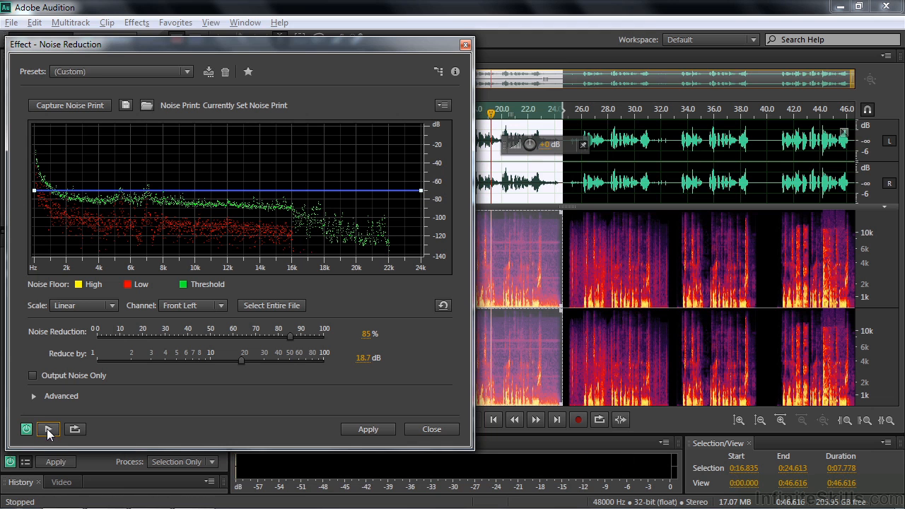
click(465, 44)
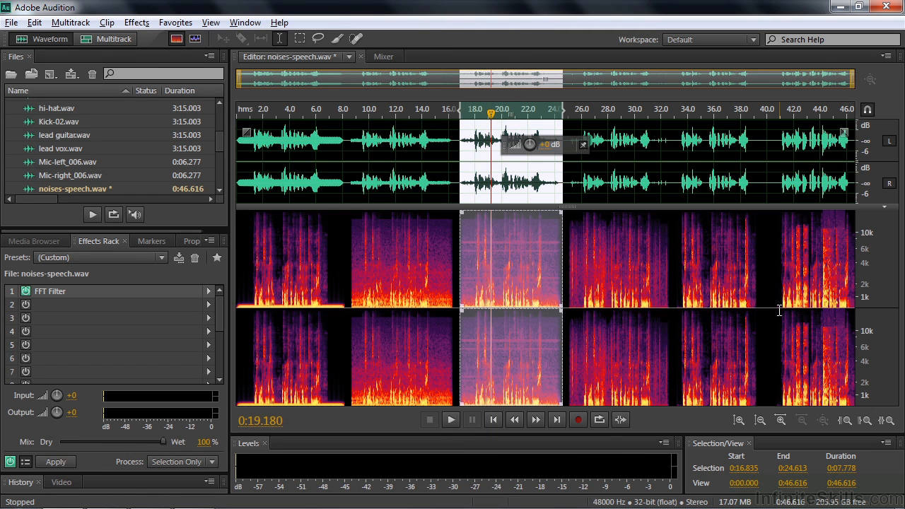
Play noises-speech.wav from 0:35.641 and replay the short passage to listen for the click.
click(705, 276)
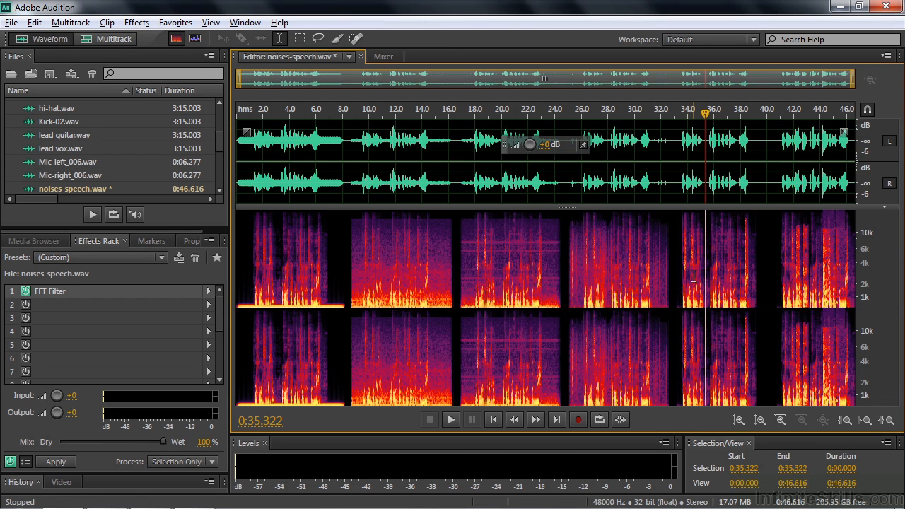
drag(705, 115, 711, 117)
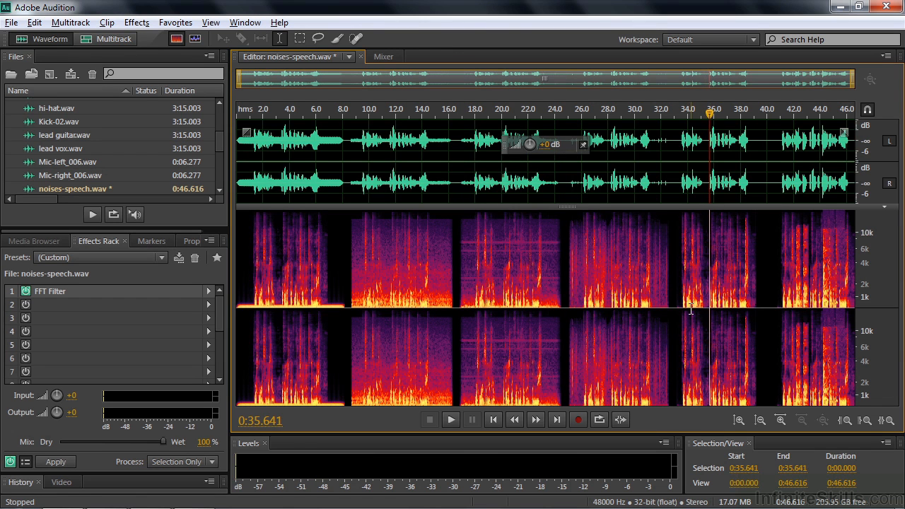
key(space)
key(space)
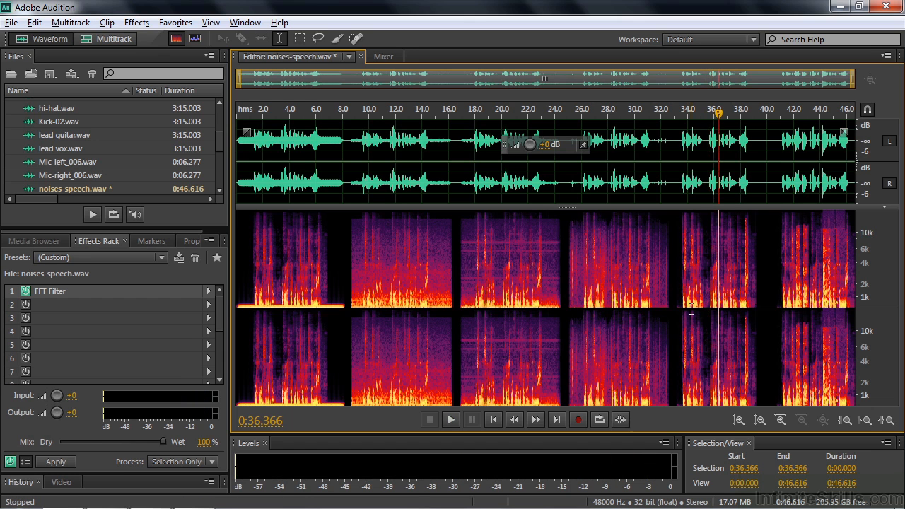
click(707, 276)
key(space)
key(space)
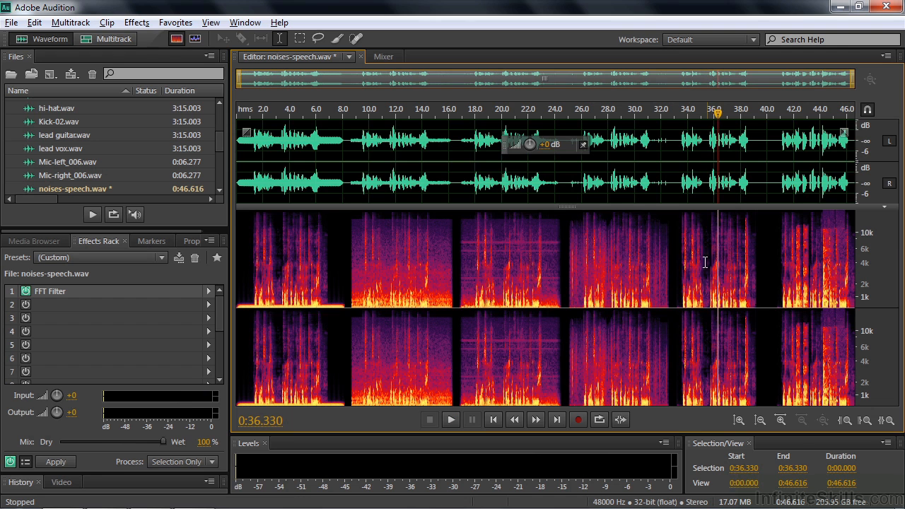
Examine the passage between 0:35.322 and 0:37.080 close up in the spectral display and play it to locate the click.
scroll(715, 112, up, 5)
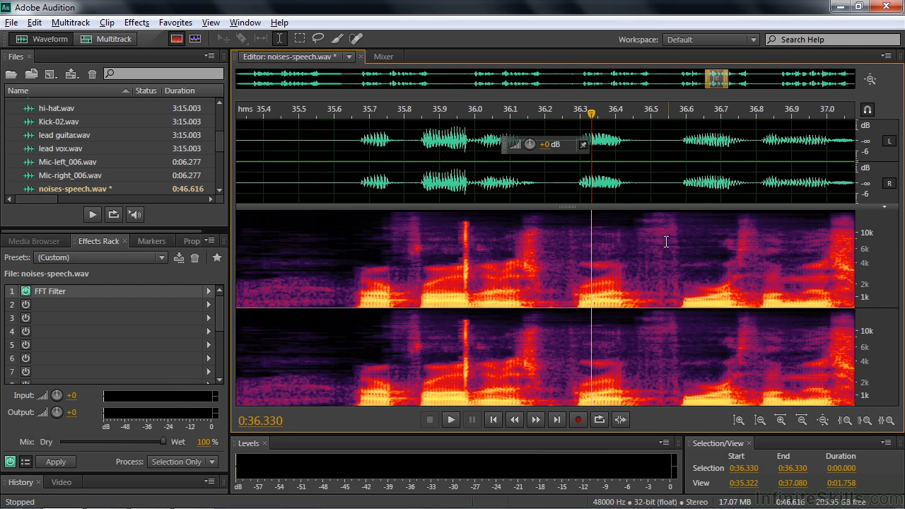
click(378, 283)
key(space)
key(space)
Remove the click between 0:35.946 and 0:36.000 with Auto Heal Selection, checking playback from 0:35.681 before repeating the repair.
drag(456, 246, 473, 246)
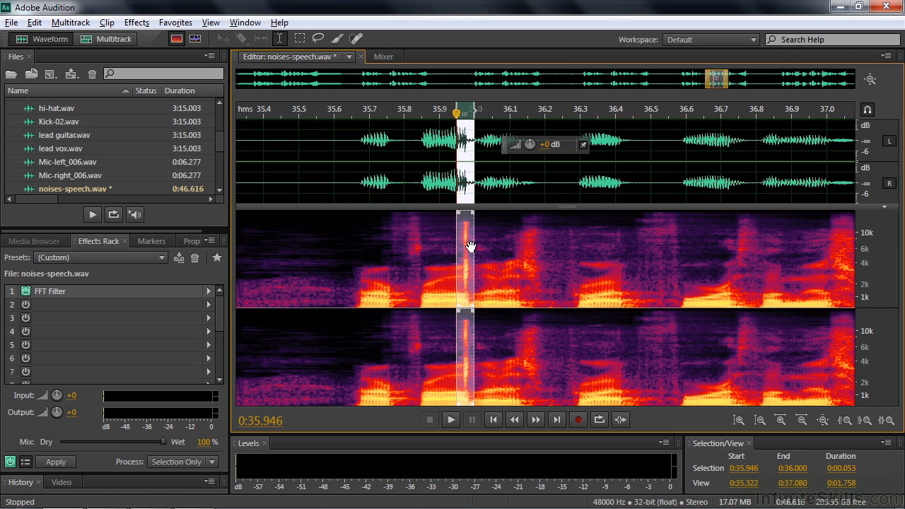
click(136, 22)
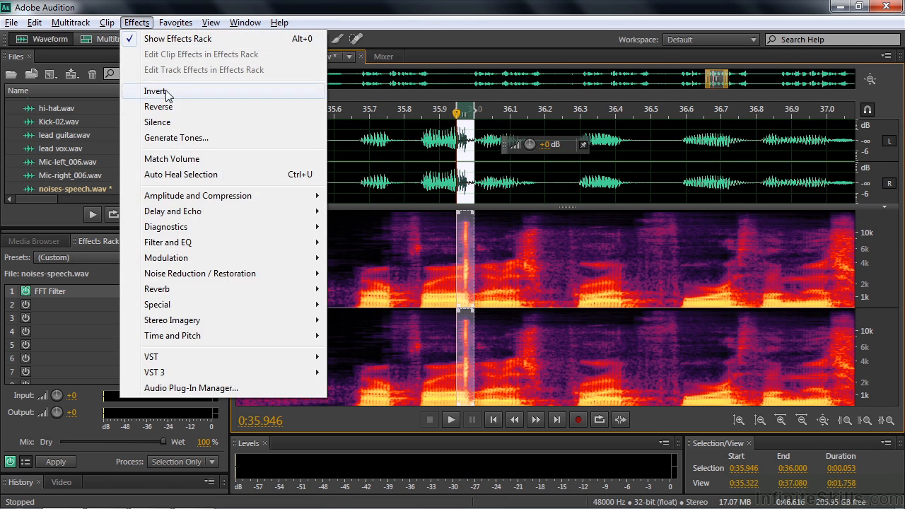
click(181, 175)
click(363, 254)
key(space)
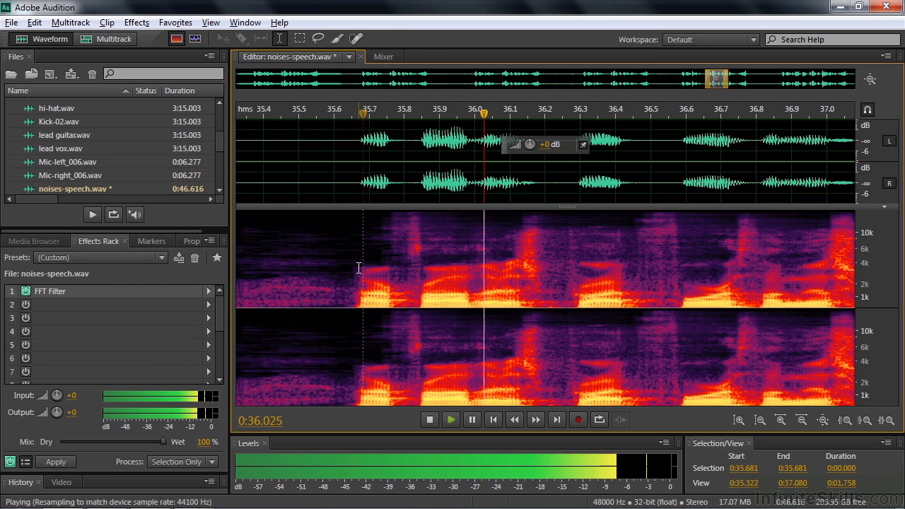
key(space)
drag(473, 283, 456, 283)
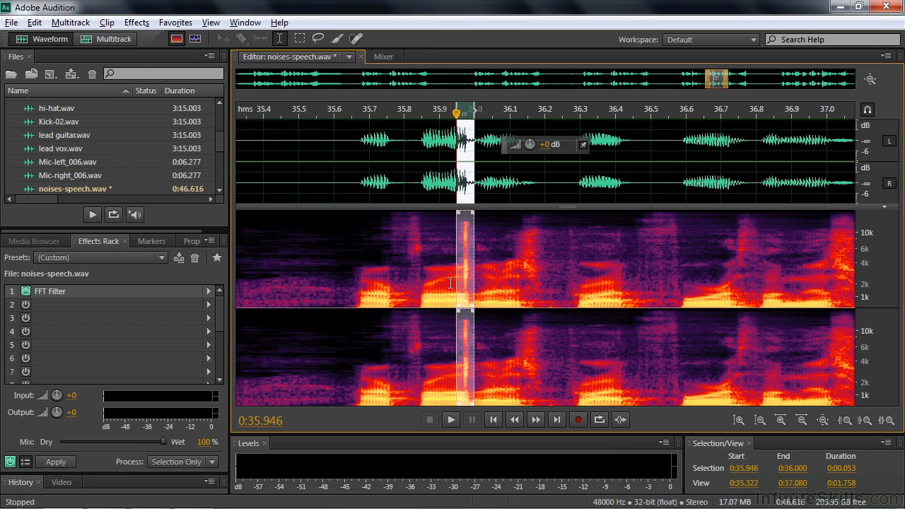
key(ctrl+u)
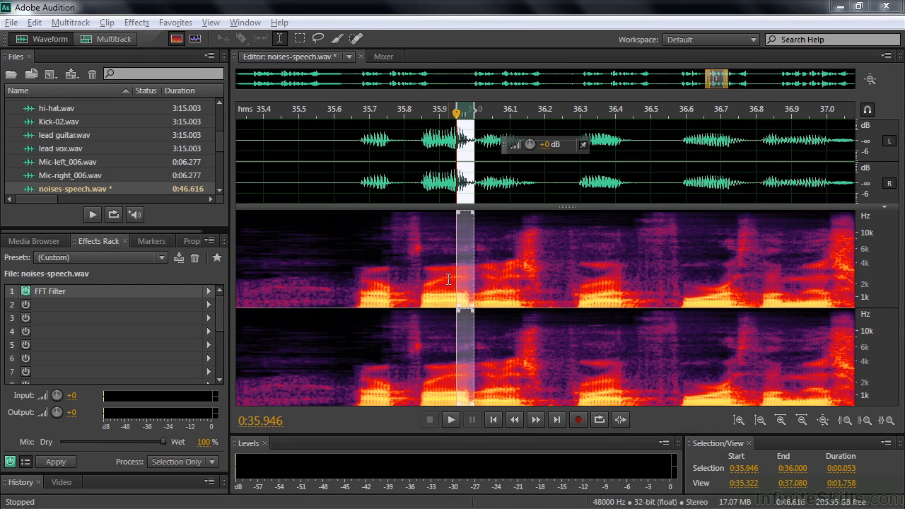
Return to the Audition overview.sesx multitrack session and bring the Lead vocal and Rhythm guitar tracks into view.
click(348, 57)
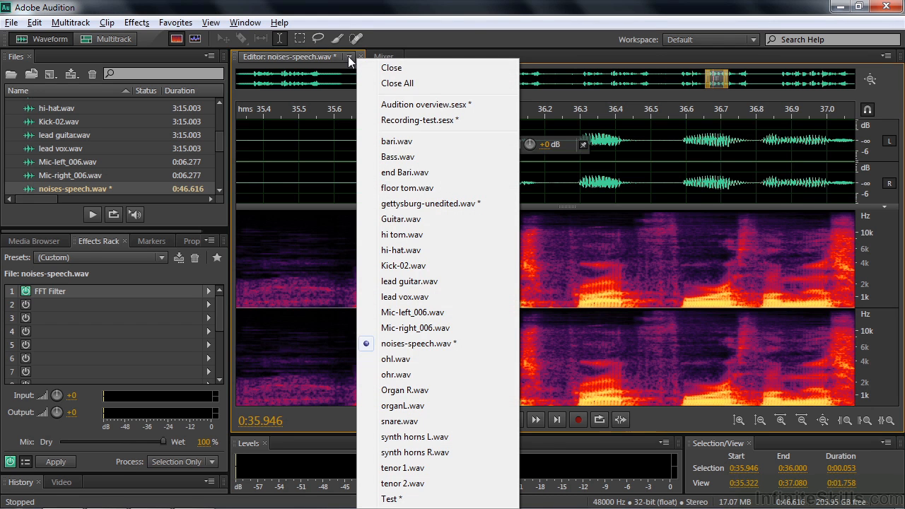
click(394, 106)
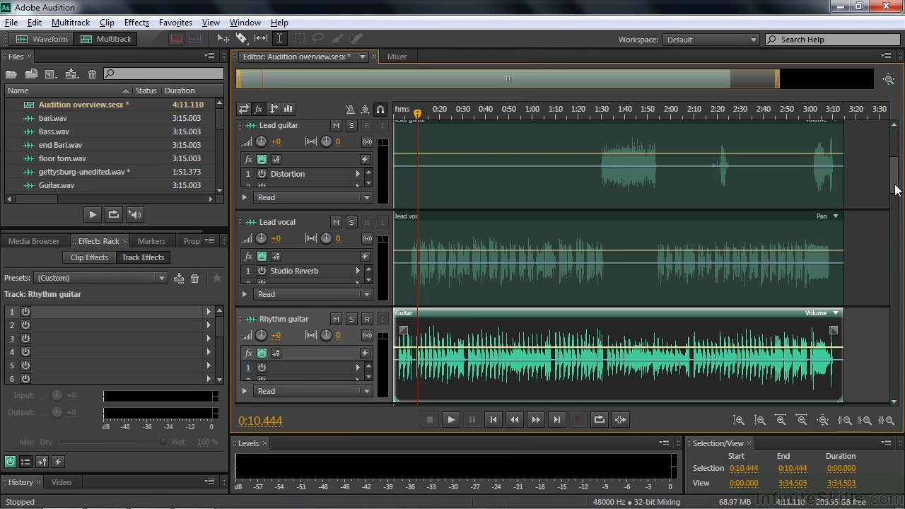
mouse_move(894, 187)
mouse_down()
mouse_move(901, 247)
mouse_move(895, 188)
mouse_up()
scroll(474, 183, down, 1)
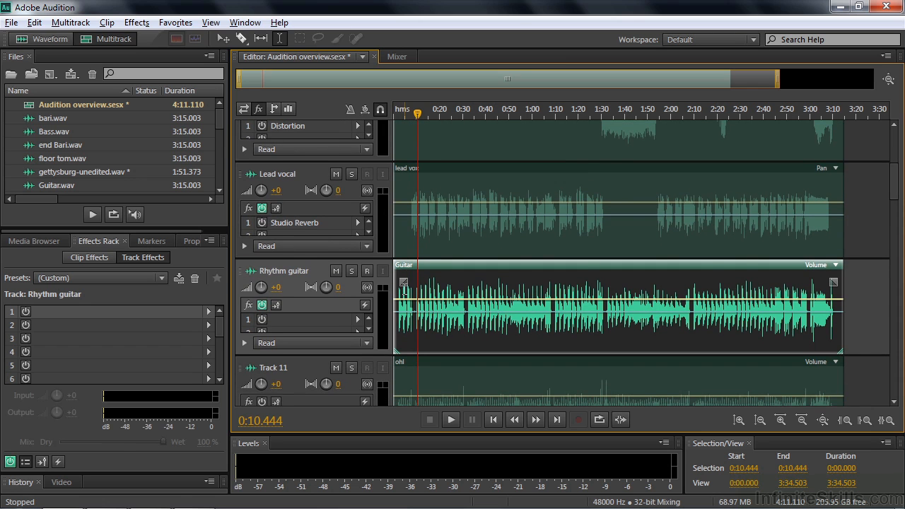
Play the session from 0:02.750 and again from 0:12.527 to compare the rhythm guitar's level with the lead vocal.
drag(420, 115, 401, 123)
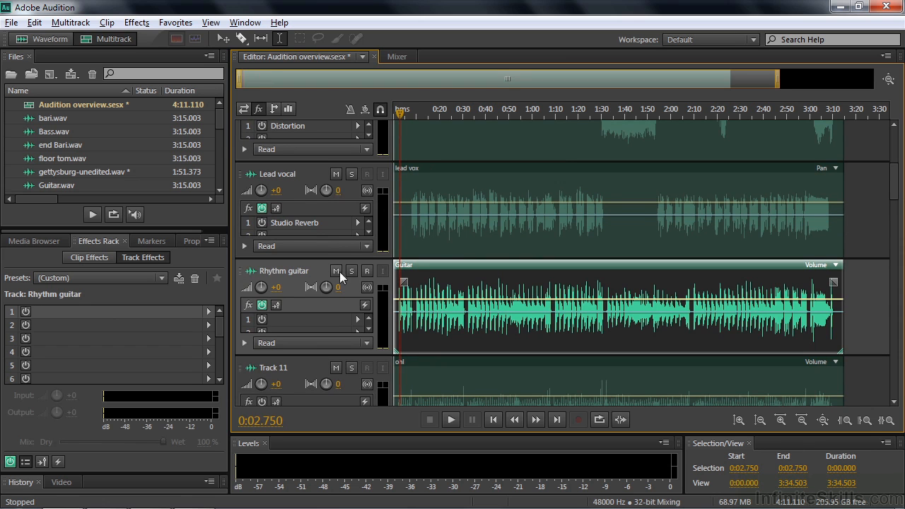
key(space)
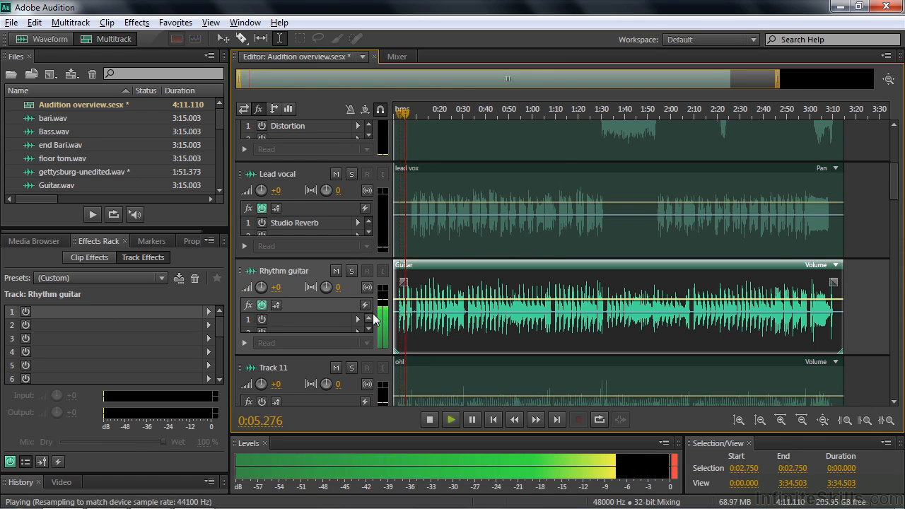
key(space)
drag(404, 112, 421, 113)
key(space)
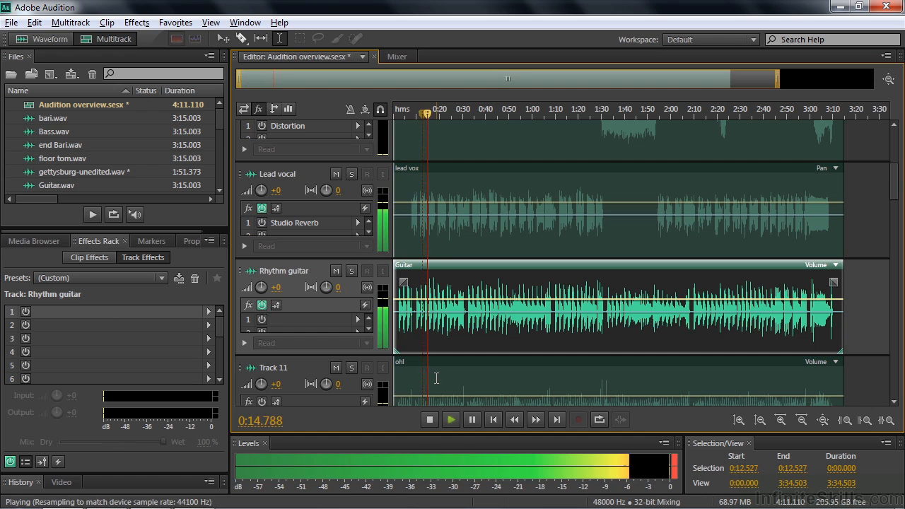
key(space)
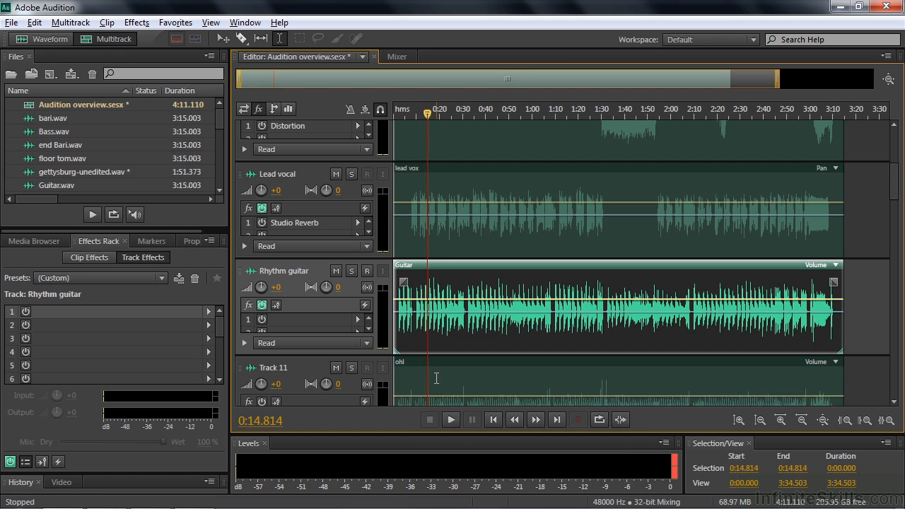
Add two volume keyframes near 0:10 to the Rhythm guitar clip so it drops for the vocal, checking playback from 0:07.639 and 0:11.877.
click(416, 300)
drag(423, 300, 417, 320)
drag(427, 114, 412, 121)
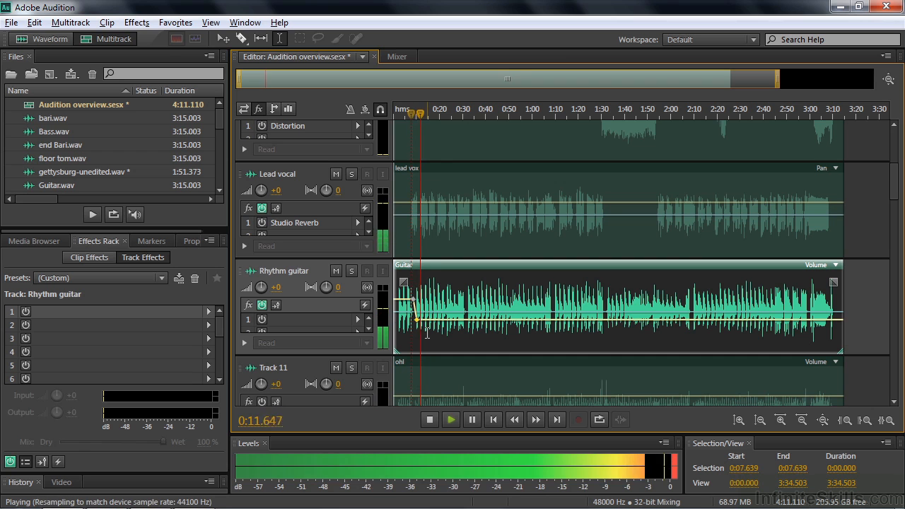
key(space)
drag(418, 322, 418, 329)
key(space)
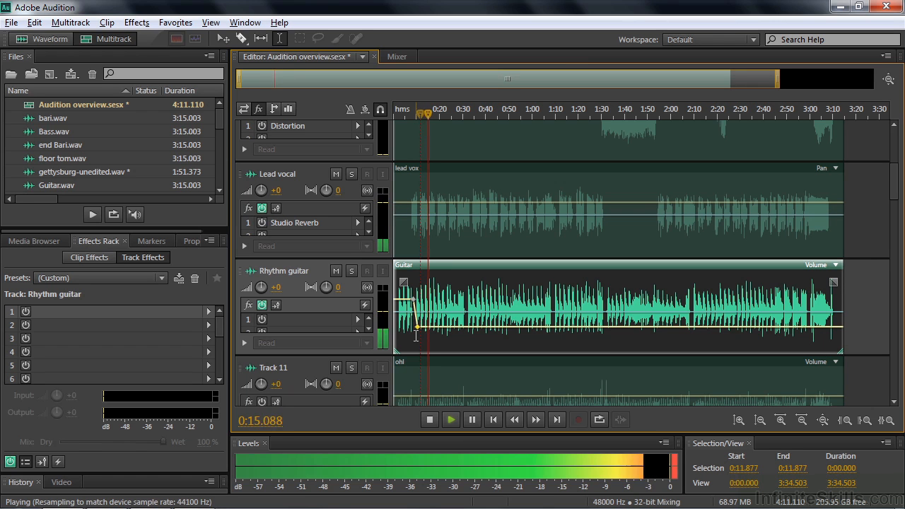
key(space)
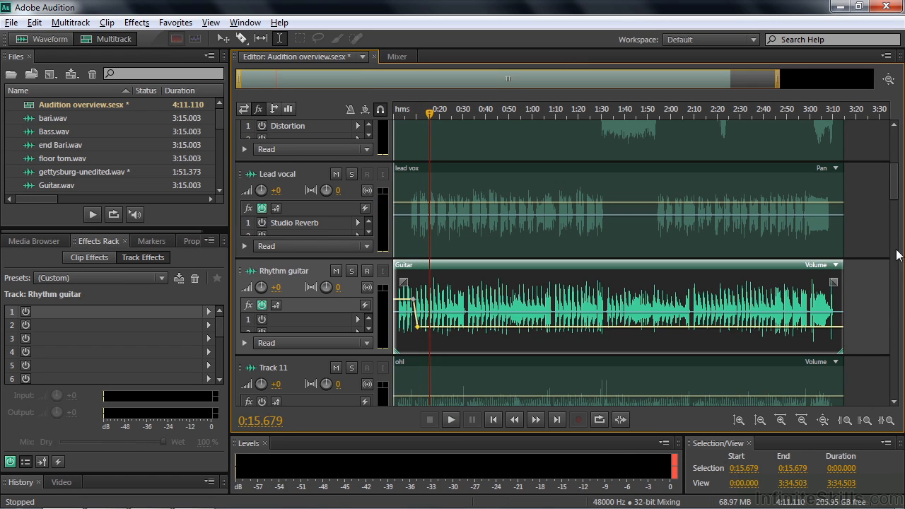
Play the lead guitar solo from 1:28.918 and from 1:30.160 to hear it in the mix.
drag(896, 191, 894, 183)
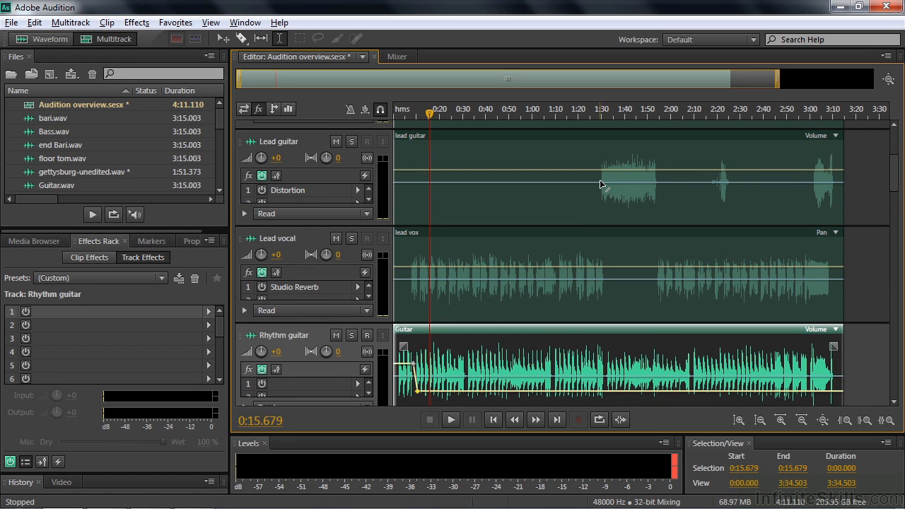
drag(430, 113, 600, 117)
key(space)
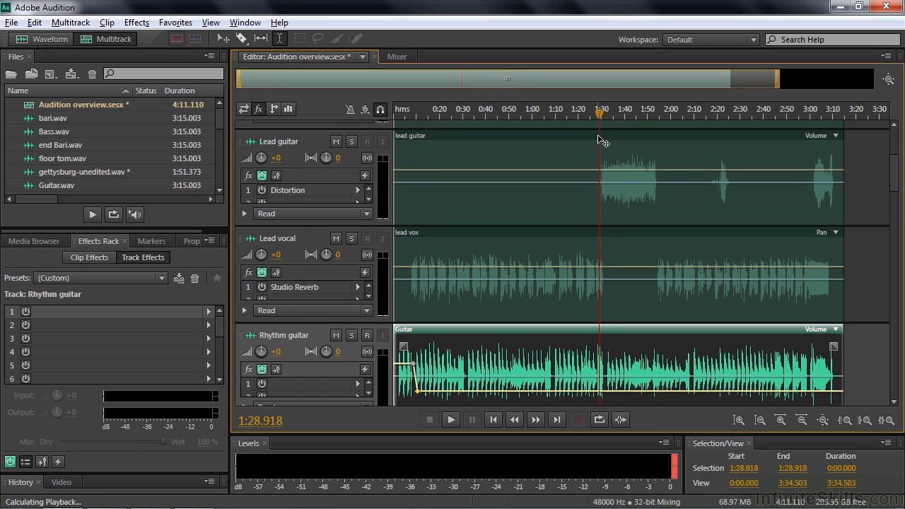
key(space)
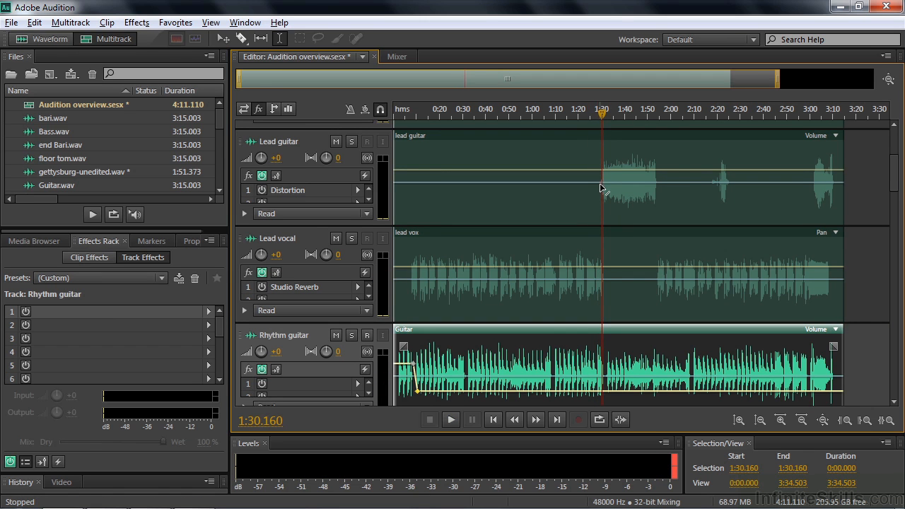
key(space)
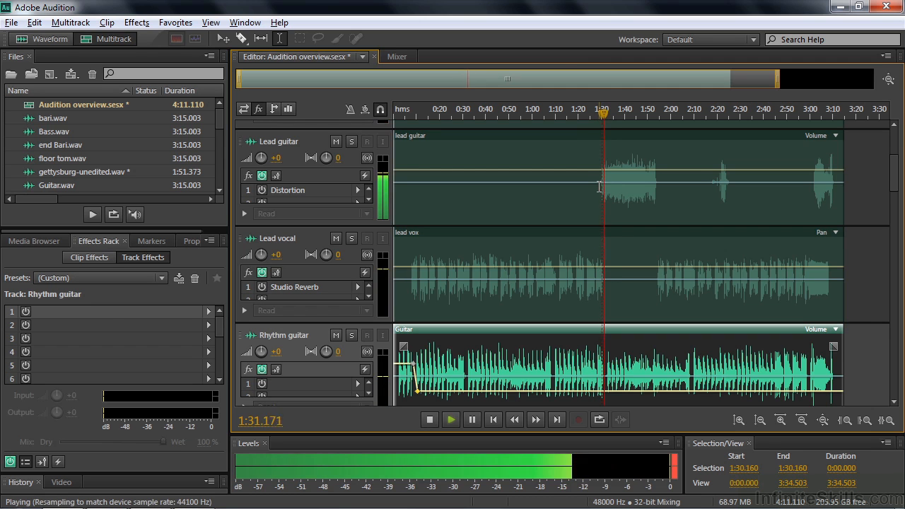
key(space)
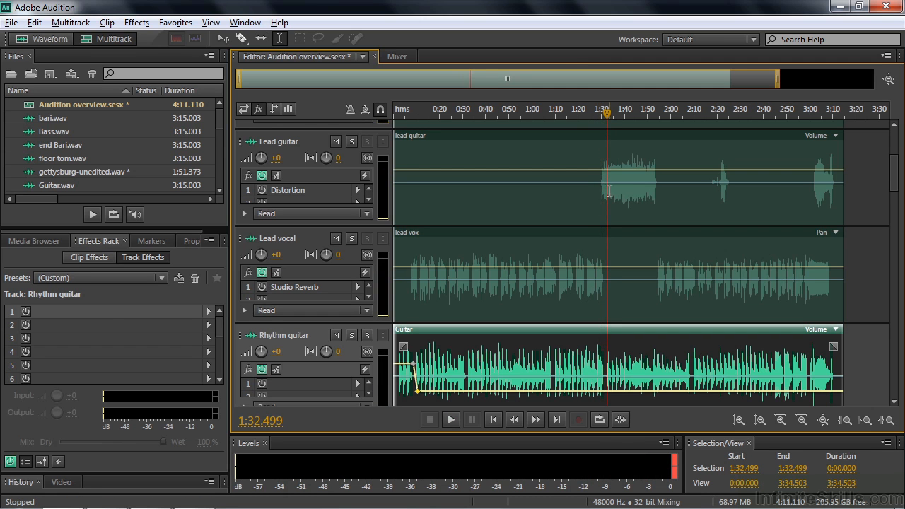
Try the Lead guitar track's pan at L100 and R85.5 during playback, and reset it to 0.
drag(325, 157, 3, 186)
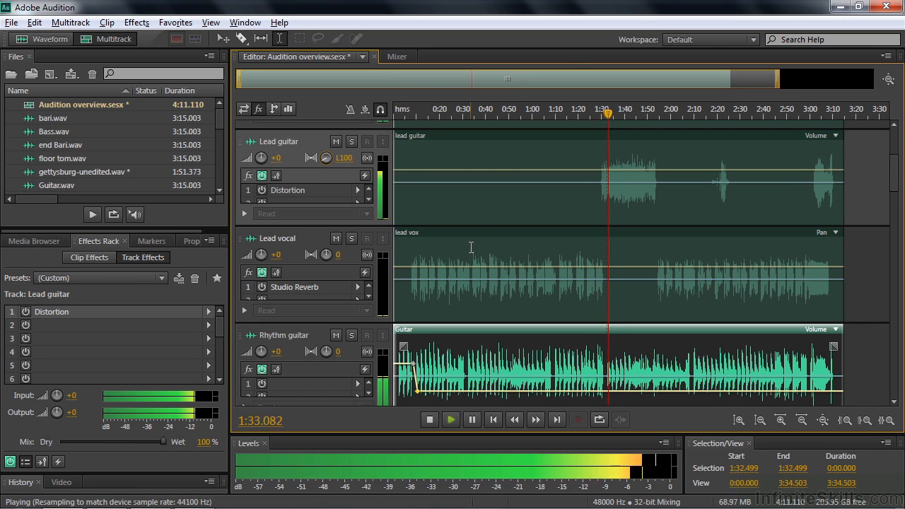
drag(328, 164, 849, 153)
key(space)
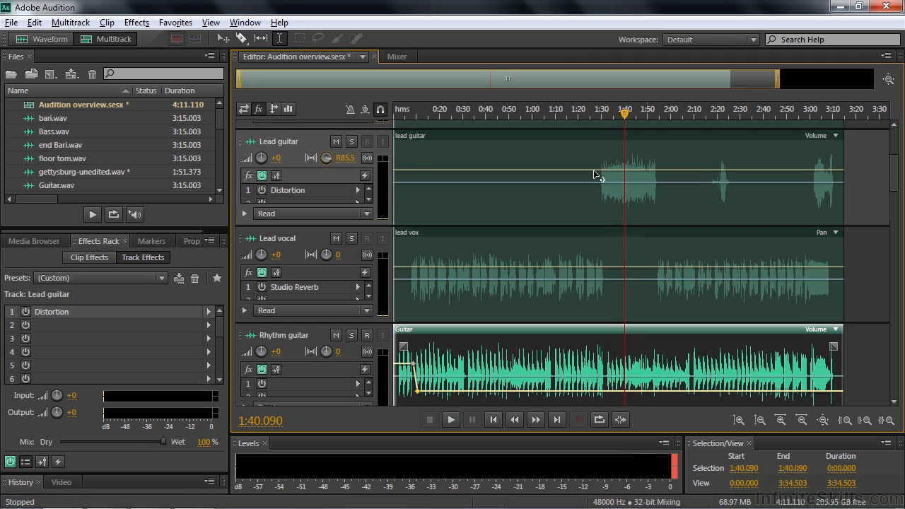
click(345, 157)
text(0)
key(Tab)
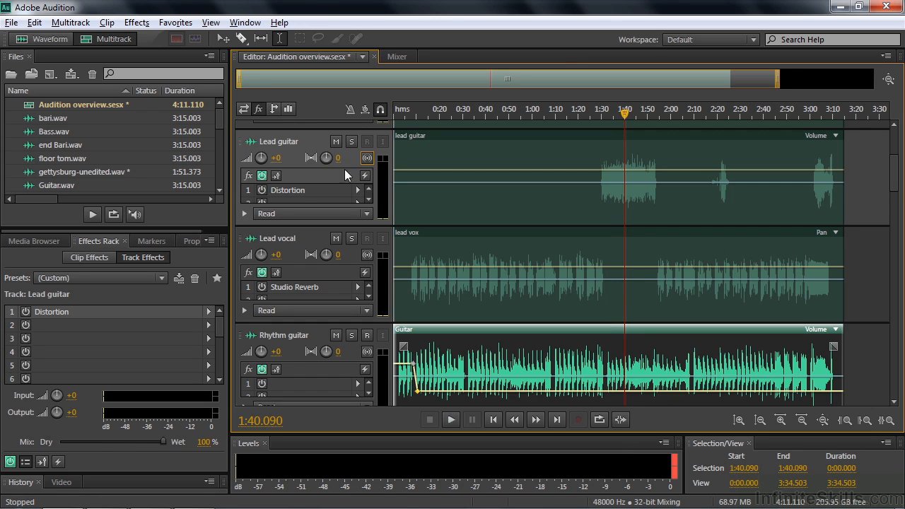
Automate the lead guitar clip's pan with keyframes sweeping from full left to full right around 1:30 to 1:35, and check it soloed from 1:29.834.
click(604, 182)
mouse_move(604, 182)
mouse_down()
mouse_move(602, 136)
mouse_move(614, 148)
mouse_move(614, 227)
mouse_up()
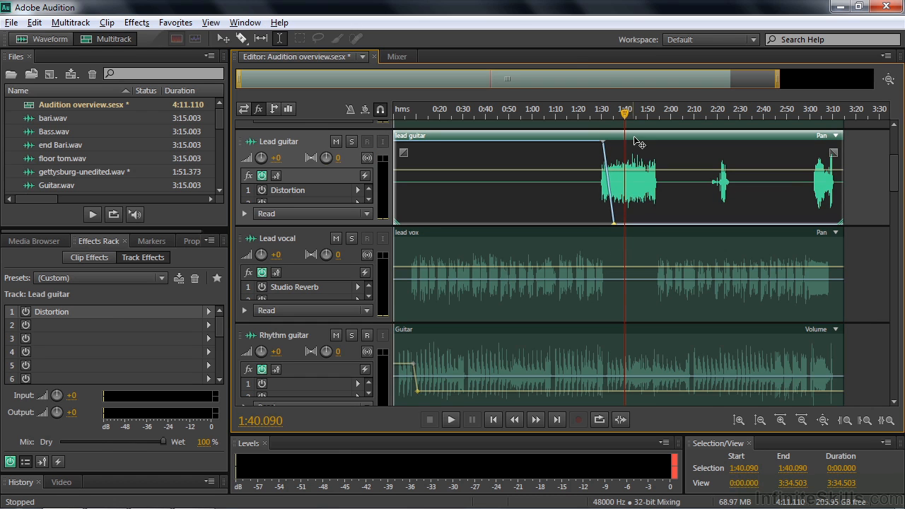
drag(624, 114, 600, 126)
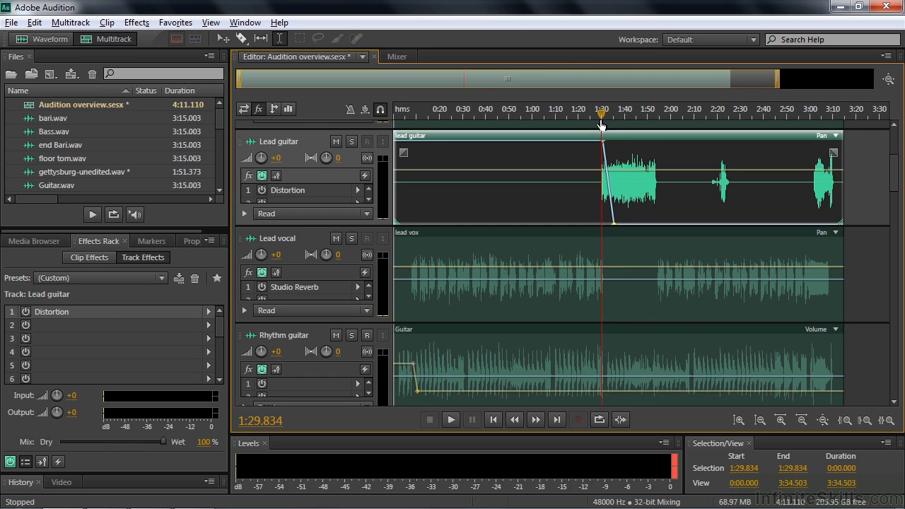
click(351, 142)
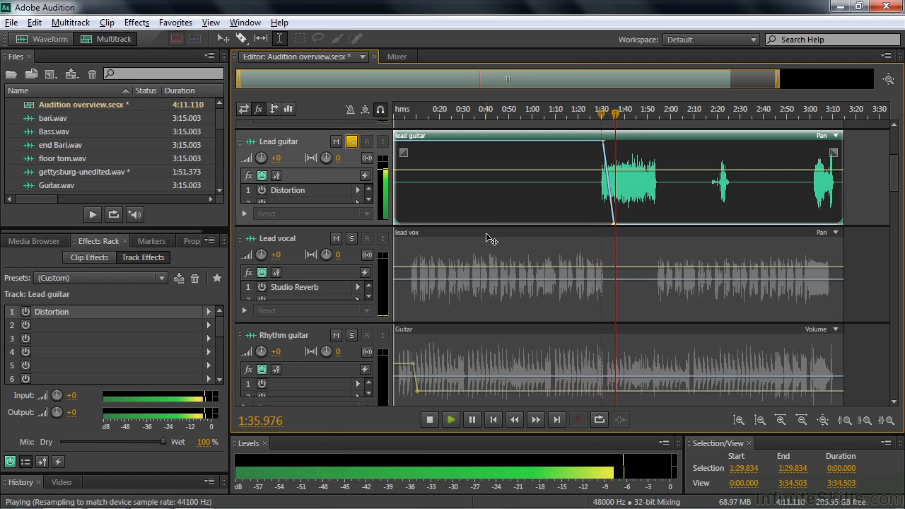
key(space)
click(351, 144)
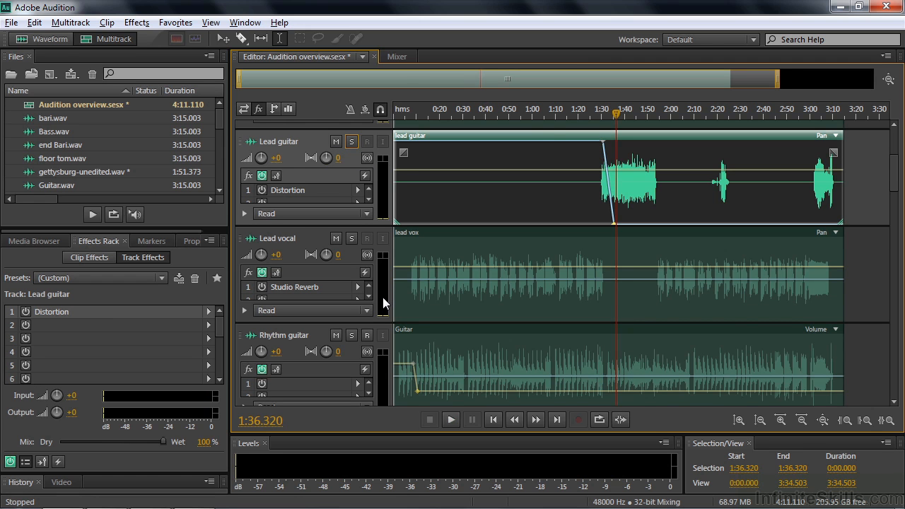
In the Mixer, lower the Lead guitar fader to -0.8 dB and, during playback from 0:00.000, the Rhythm guitar fader to -12.4 dB.
click(398, 57)
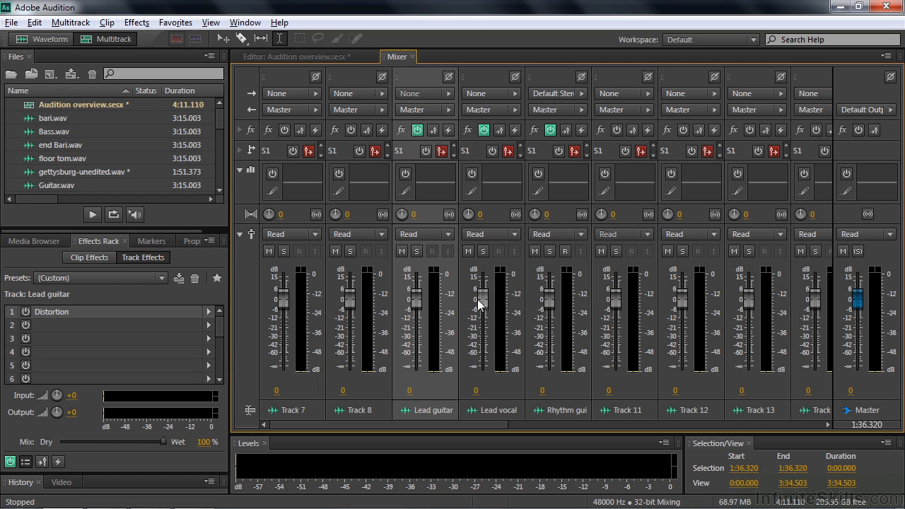
drag(416, 299, 415, 306)
click(751, 467)
text(0)
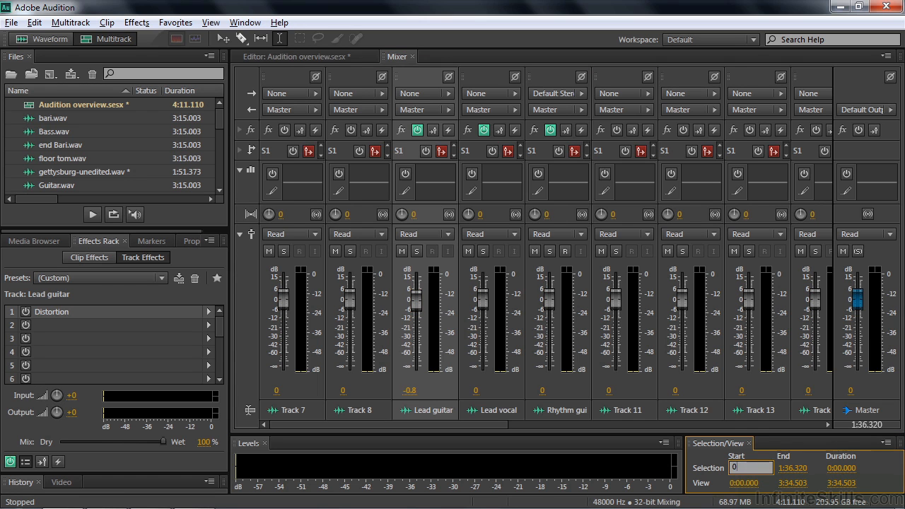
key(Return)
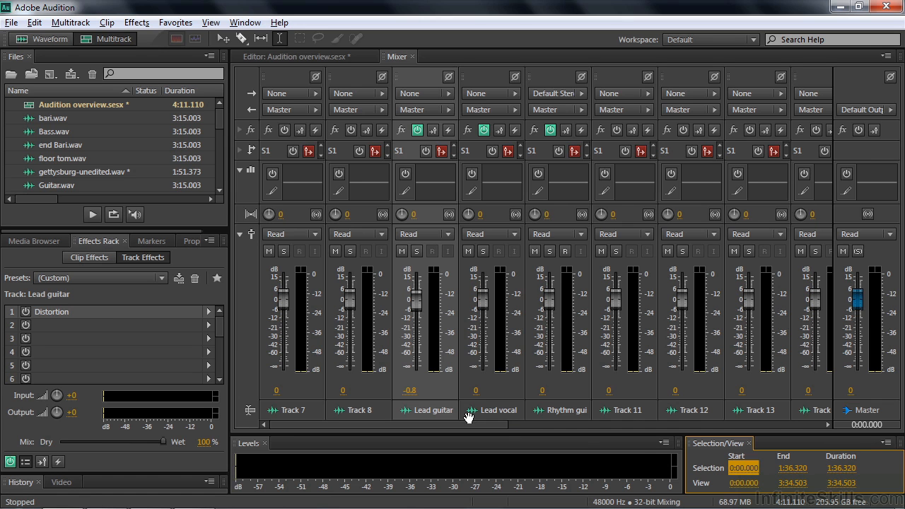
key(space)
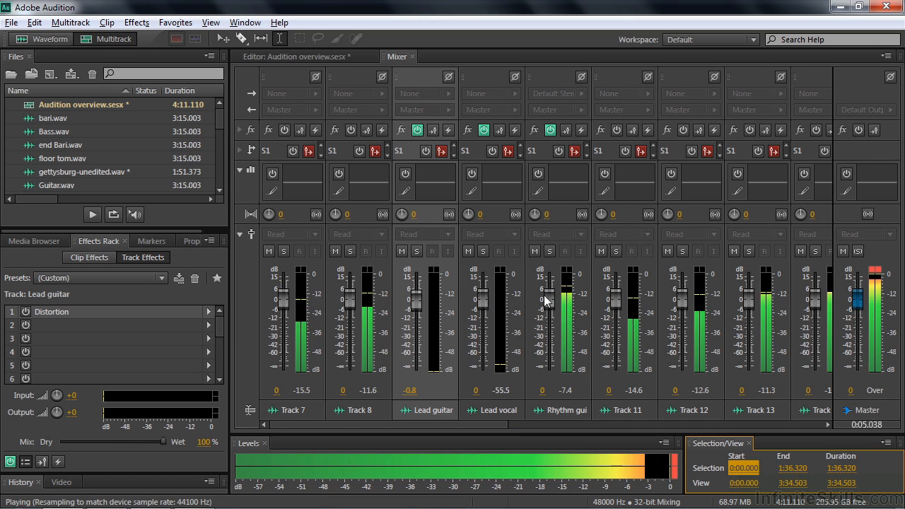
drag(551, 300, 552, 319)
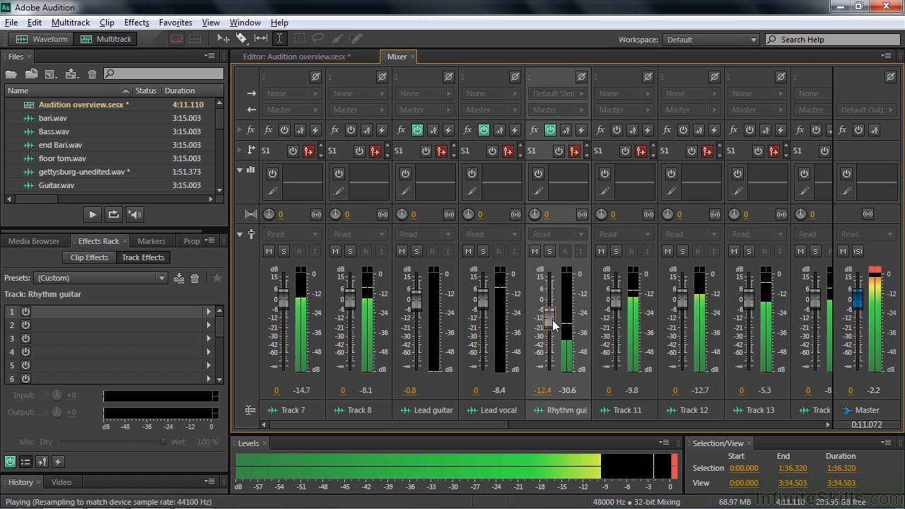
key(space)
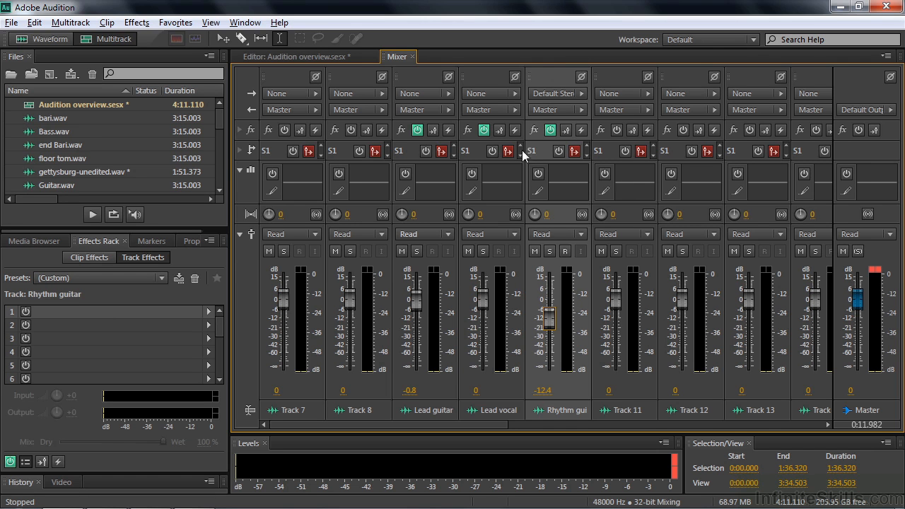
Return to the session's track editor, clear the time selection and view the options for mixing the session down to a new file.
click(316, 55)
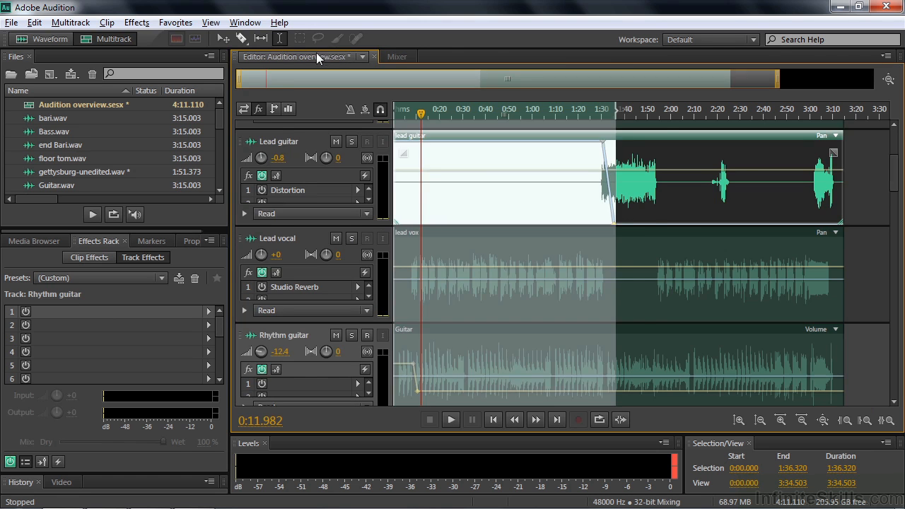
click(480, 181)
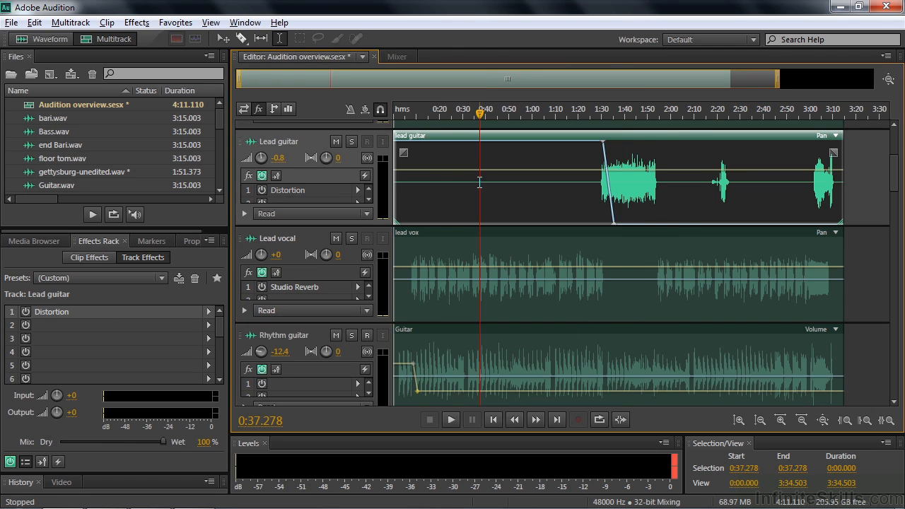
click(71, 23)
mouse_move(78, 86)
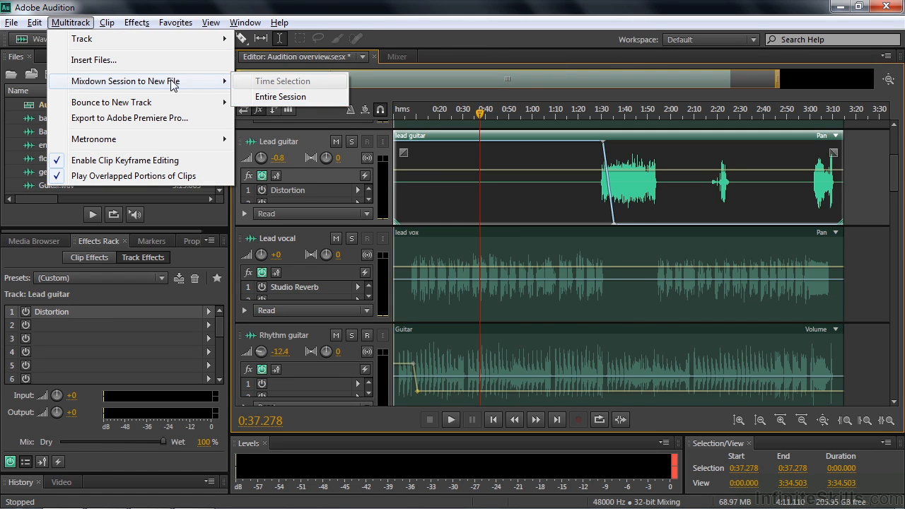
key(Escape)
Open gettysburg-unedited.wav and examine the audio formats available for saving it as another file, without saving.
click(29, 133)
double_click(29, 173)
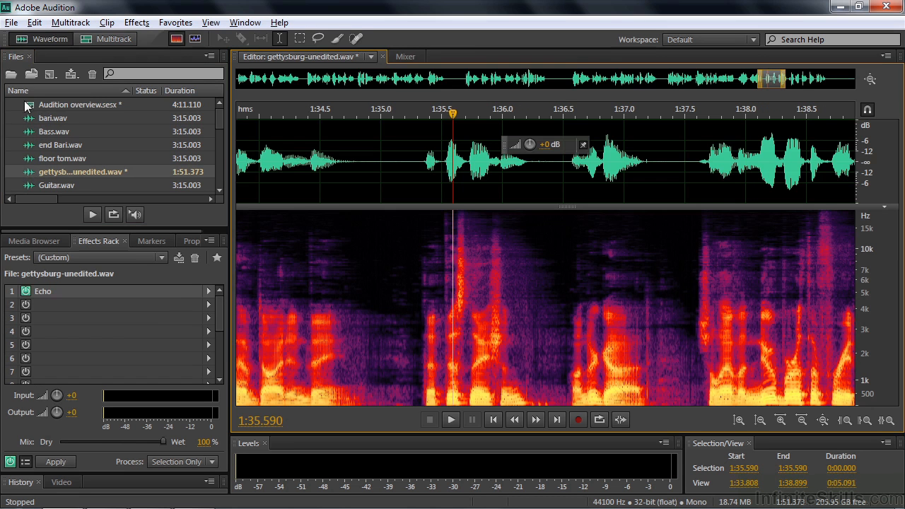
click(11, 22)
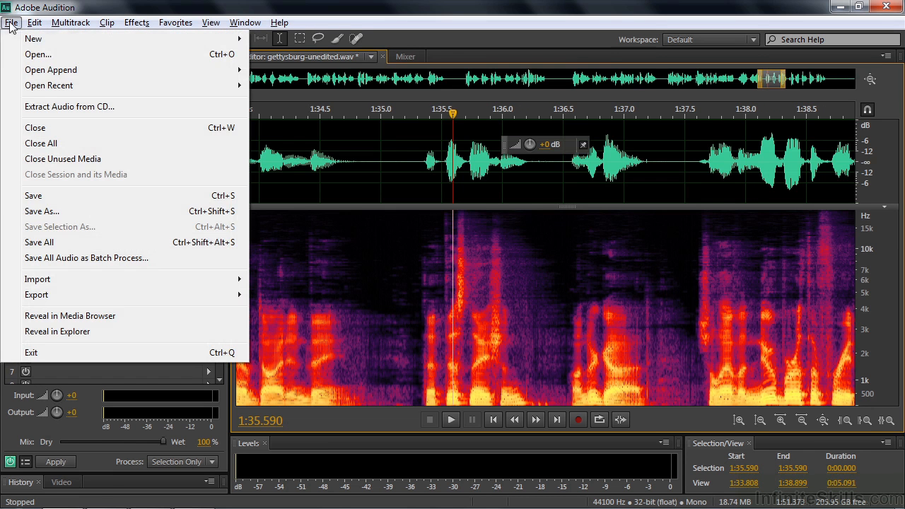
click(43, 212)
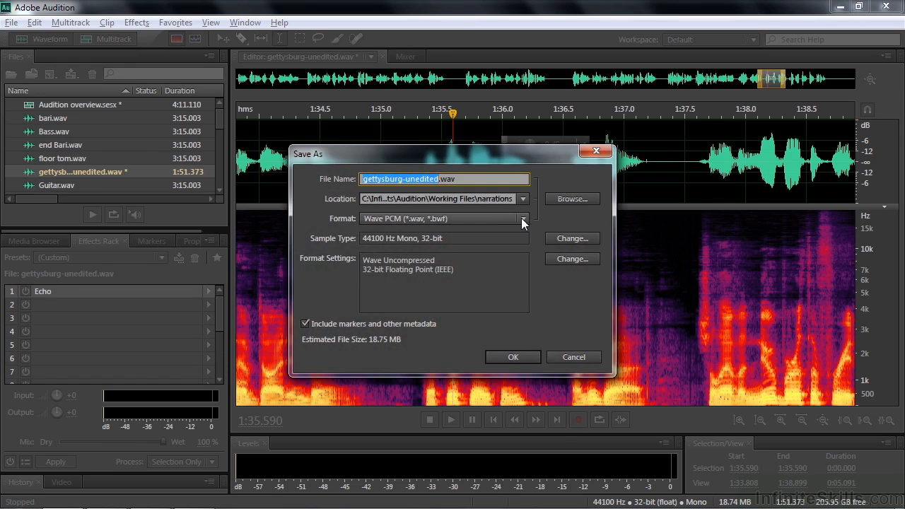
click(520, 218)
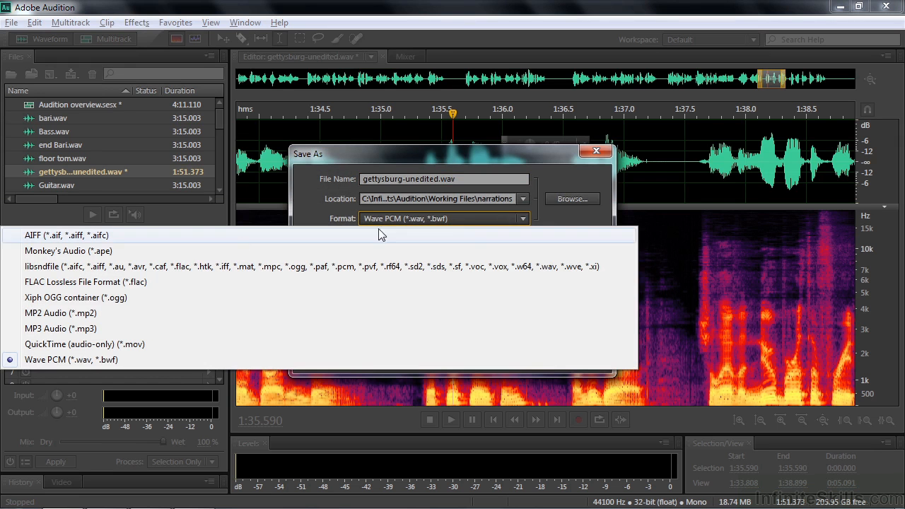
click(531, 156)
click(574, 360)
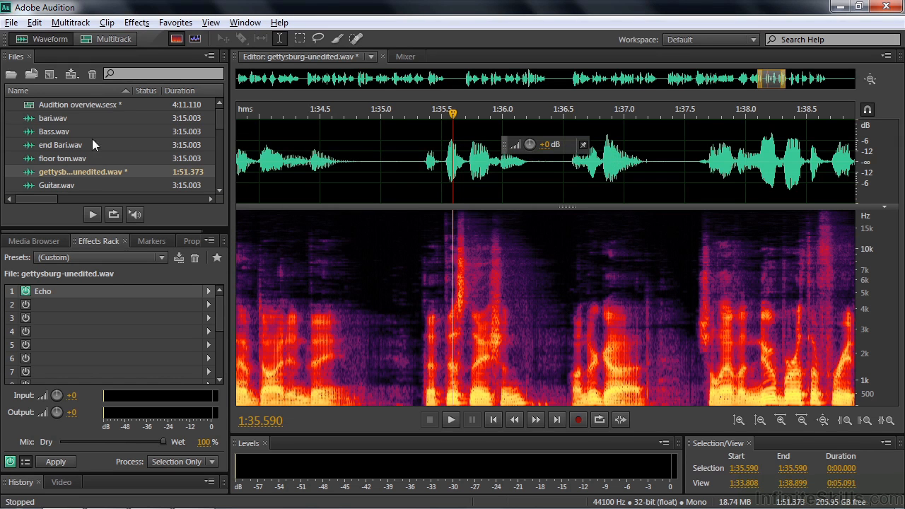
Insert the range of files from lead guitar.wav up to bari.wav into a new CD layout.
scroll(33, 121, down, 3)
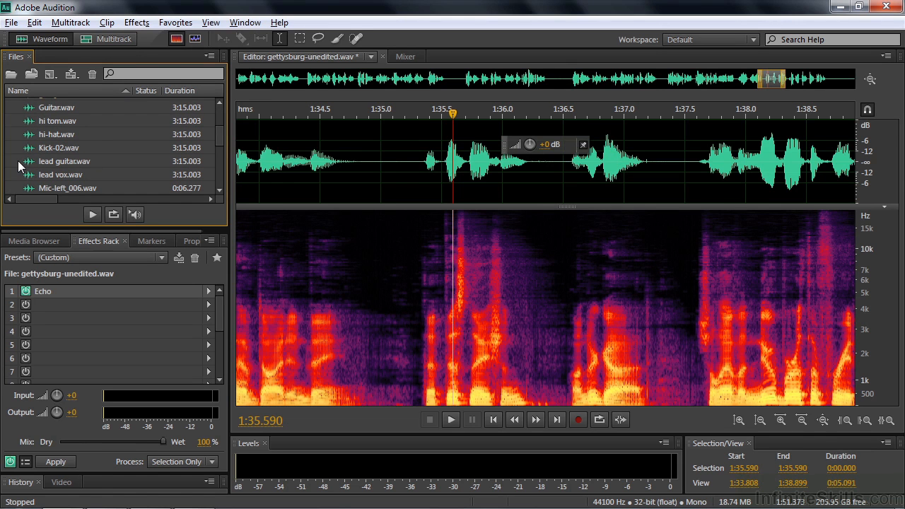
click(27, 163)
drag(218, 136, 217, 117)
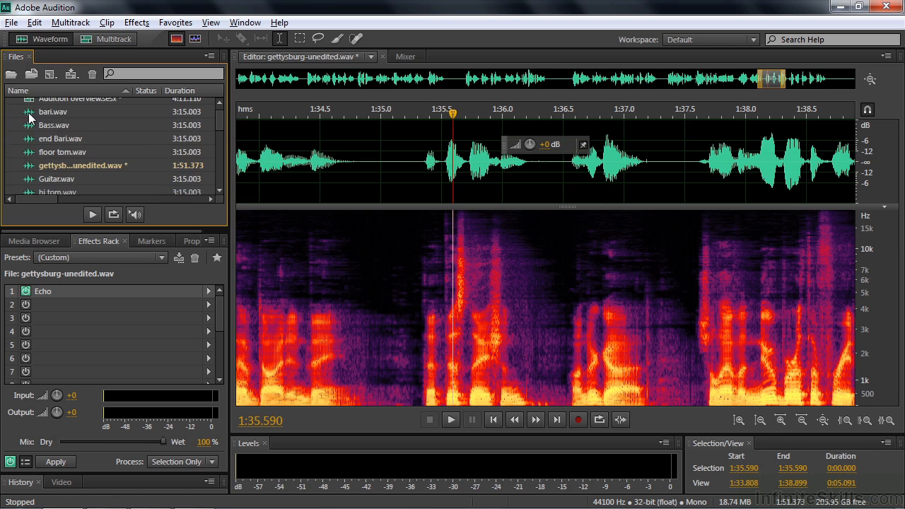
shift+click(28, 112)
right_click(29, 113)
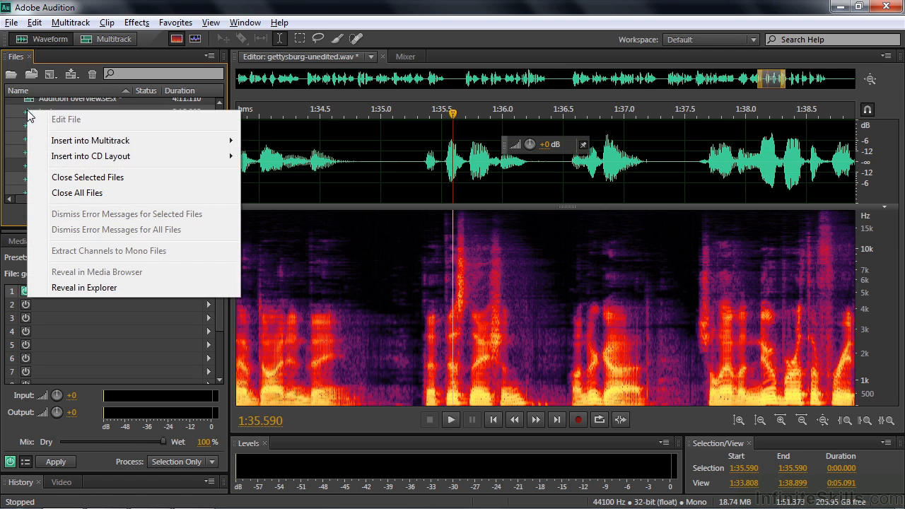
mouse_move(62, 160)
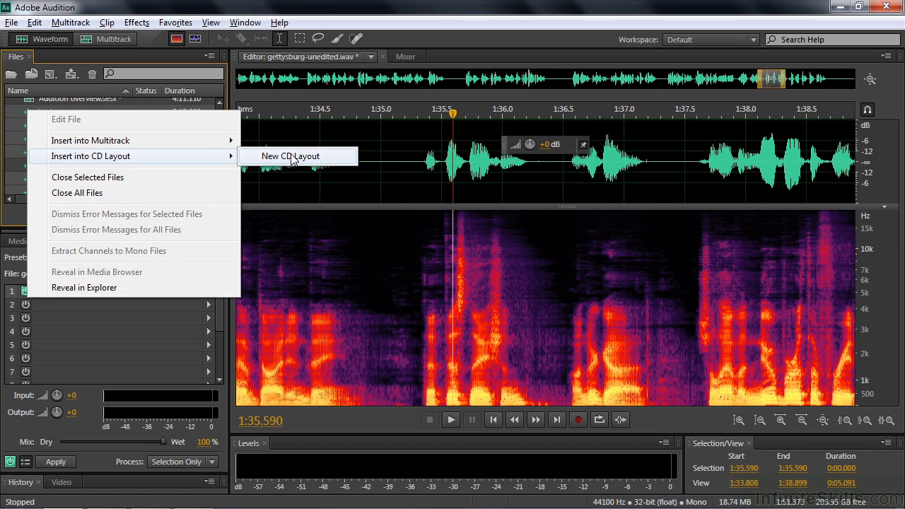
click(292, 156)
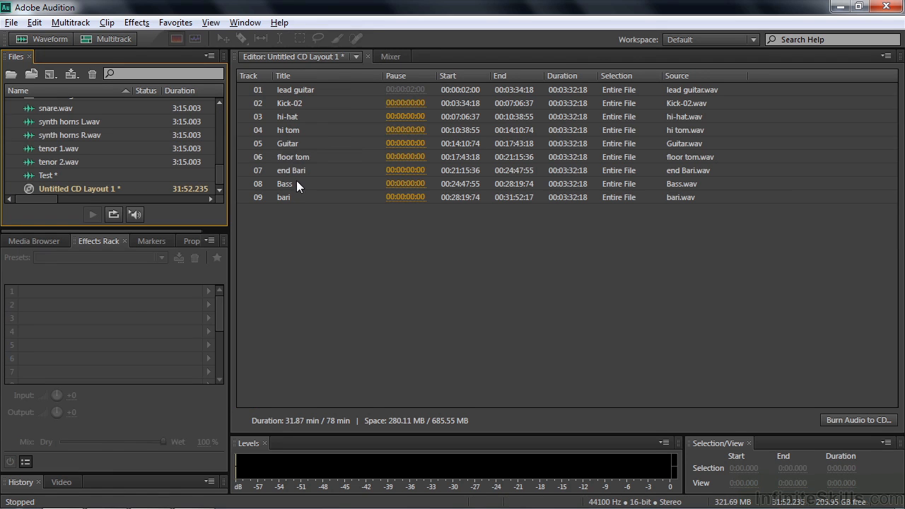